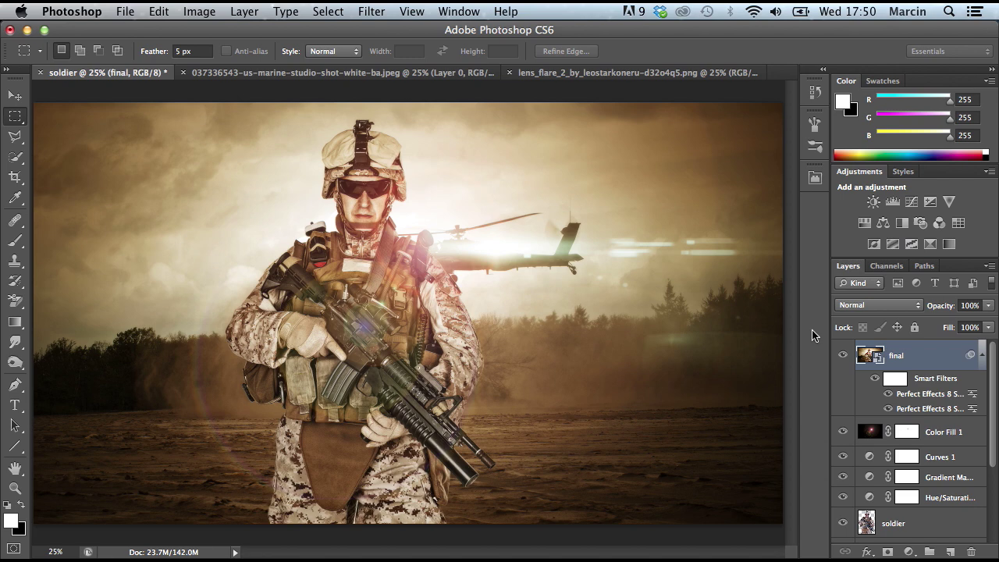
# Step: Delete the layers from final down to lightning, leaving the helicopter photo over the white Background
pyautogui.moveTo(996, 391); pyautogui.dragTo(997, 466)
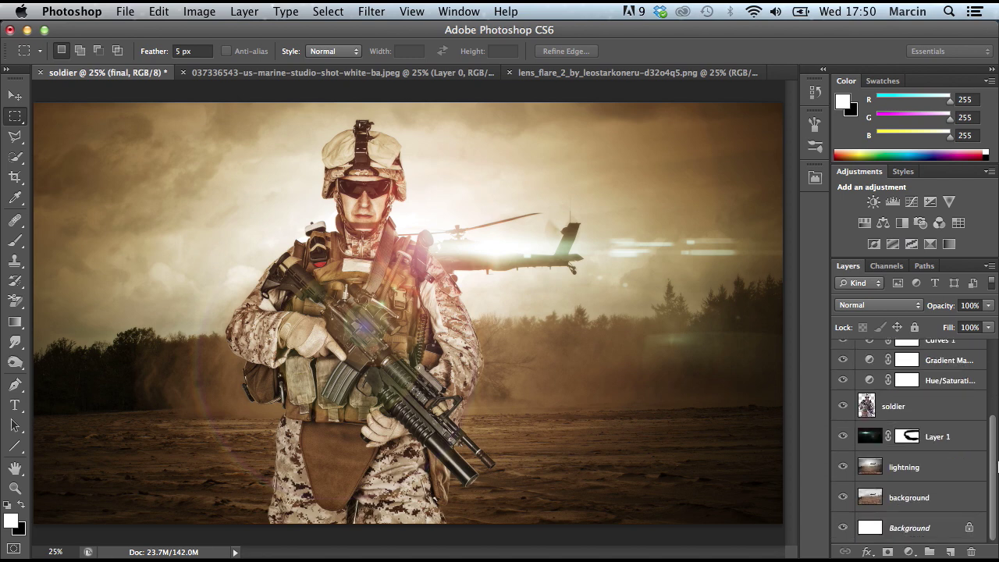
pyautogui.click(939, 471)
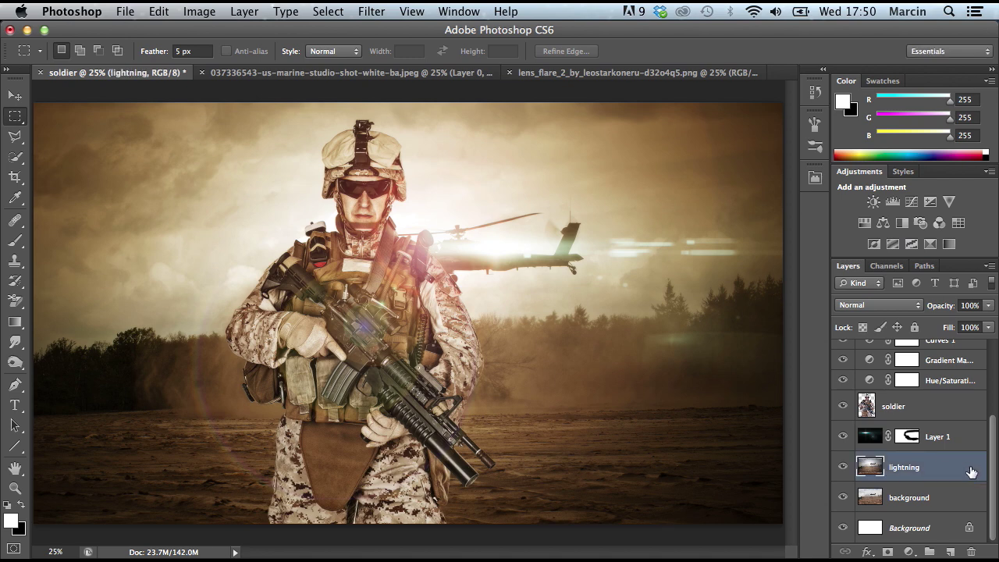
pyautogui.click(948, 434)
pyautogui.moveTo(992, 452); pyautogui.dragTo(985, 329)
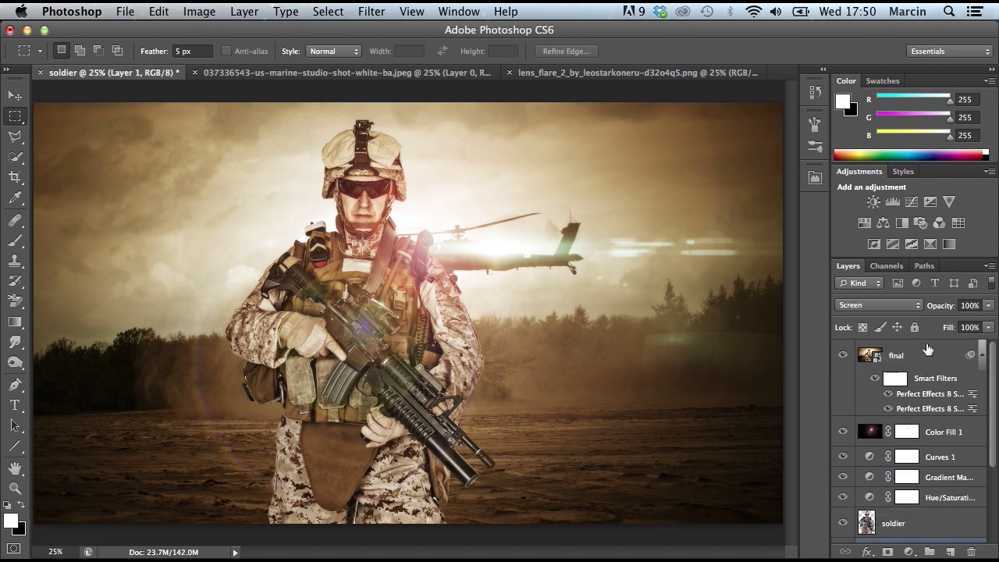
pyautogui.click(928, 354)
pyautogui.scroll(-5, 995, 418)
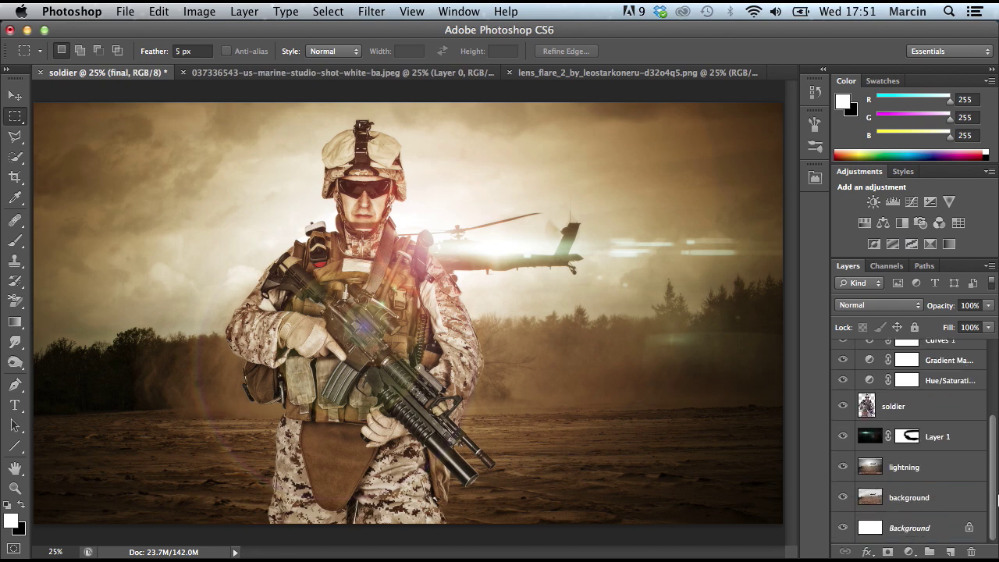
pyautogui.keyDown('shift'); pyautogui.click(930, 471); pyautogui.keyUp('shift')
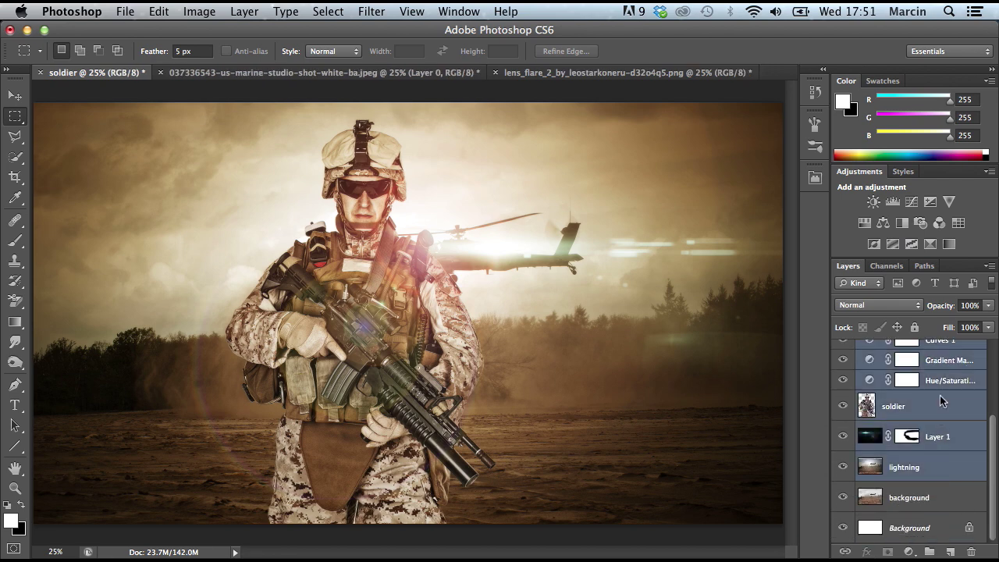
pyautogui.rightClick(942, 402)
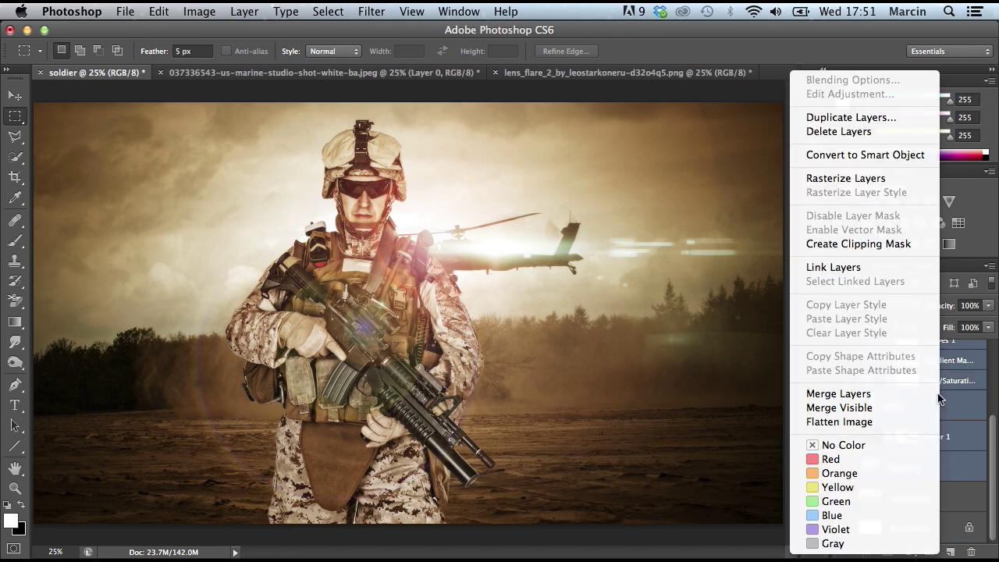
pyautogui.click(832, 132)
pyautogui.click(634, 236)
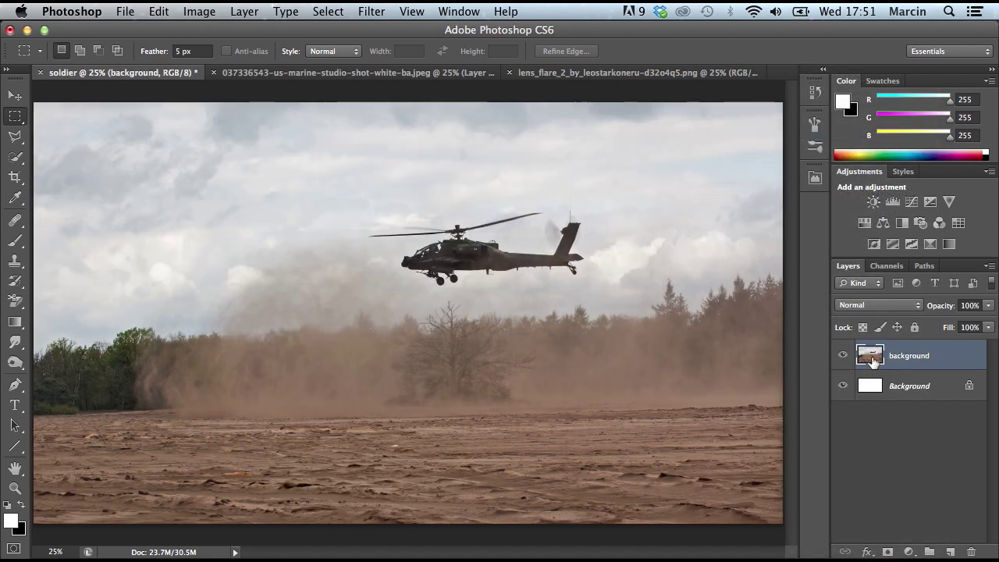
# Step: Toggle the helicopter photo's visibility off and on, then check the marine tab and return
pyautogui.click(843, 355)
pyautogui.click(843, 356)
pyautogui.click(361, 75)
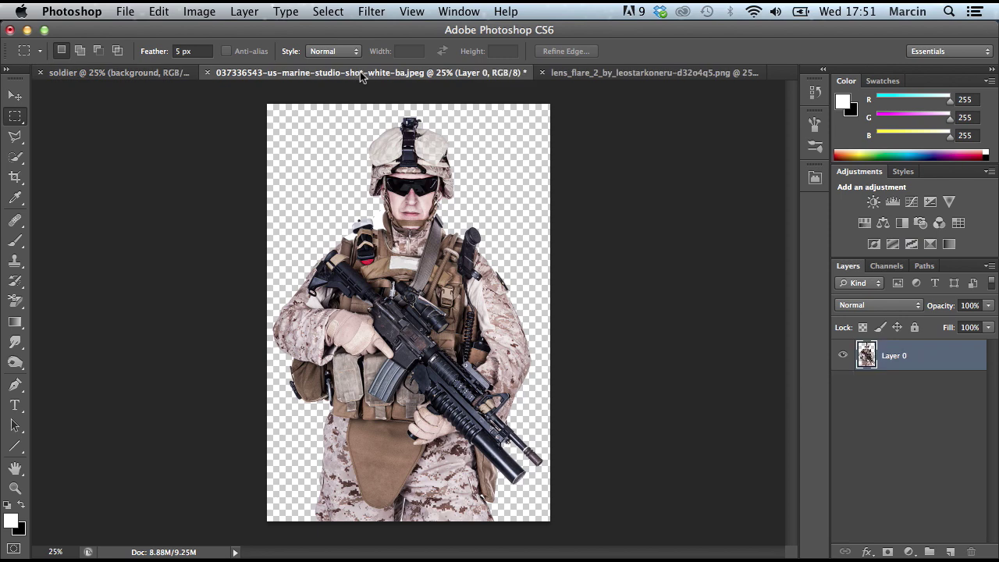
pyautogui.click(107, 71)
pyautogui.moveTo(107, 71); pyautogui.dragTo(373, 438)
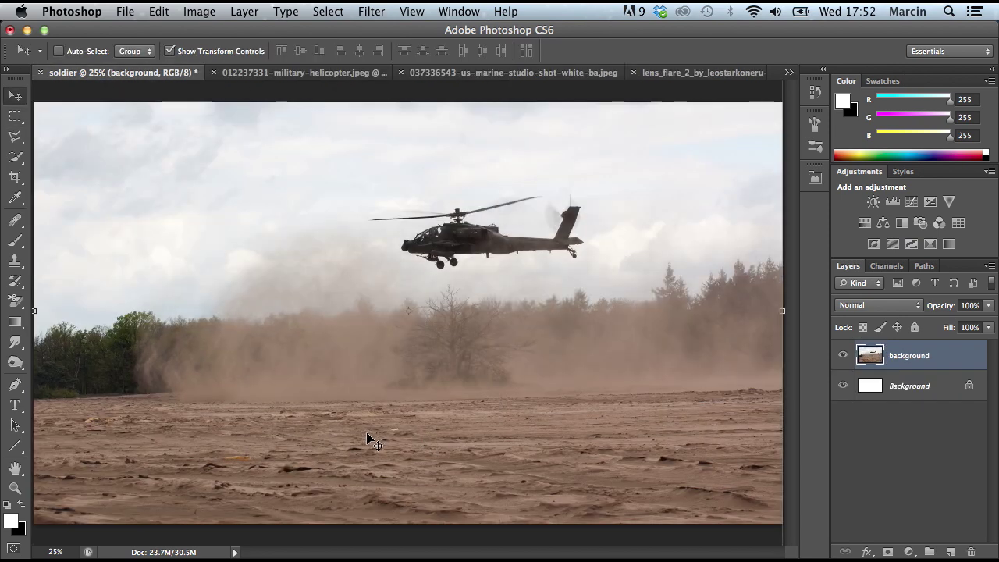
pyautogui.click(197, 12)
# Step: Apply Shadows/Highlights: shadows 25%/39, highlights 25%/52, colour correction -3, midtone contrast +16
pyautogui.moveTo(230, 61)
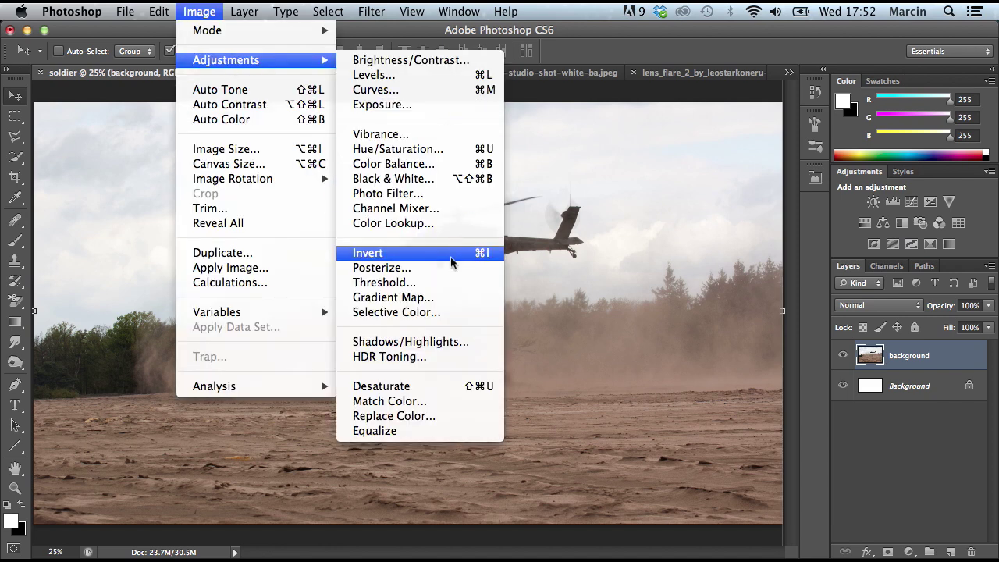
pyautogui.click(428, 347)
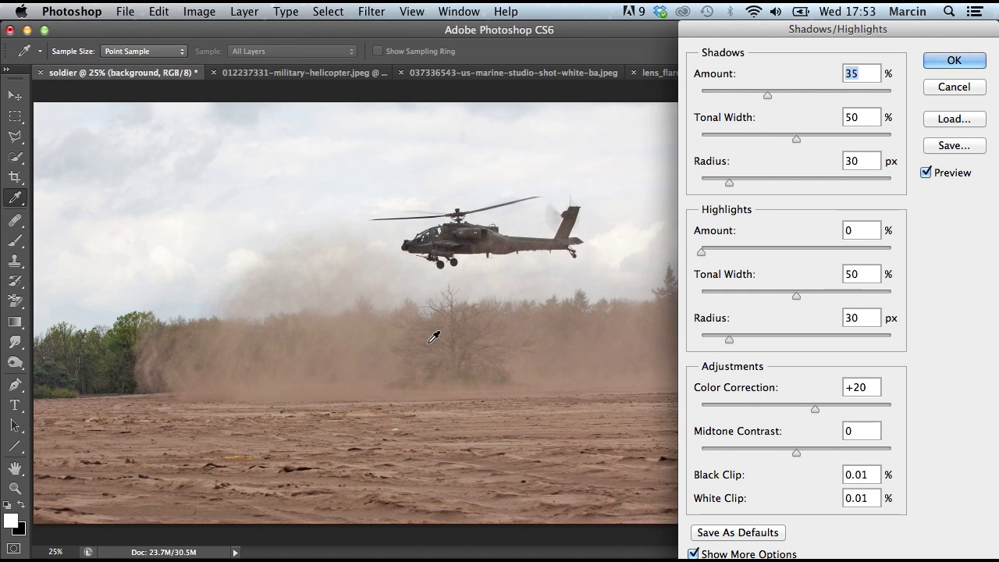
pyautogui.click(775, 135)
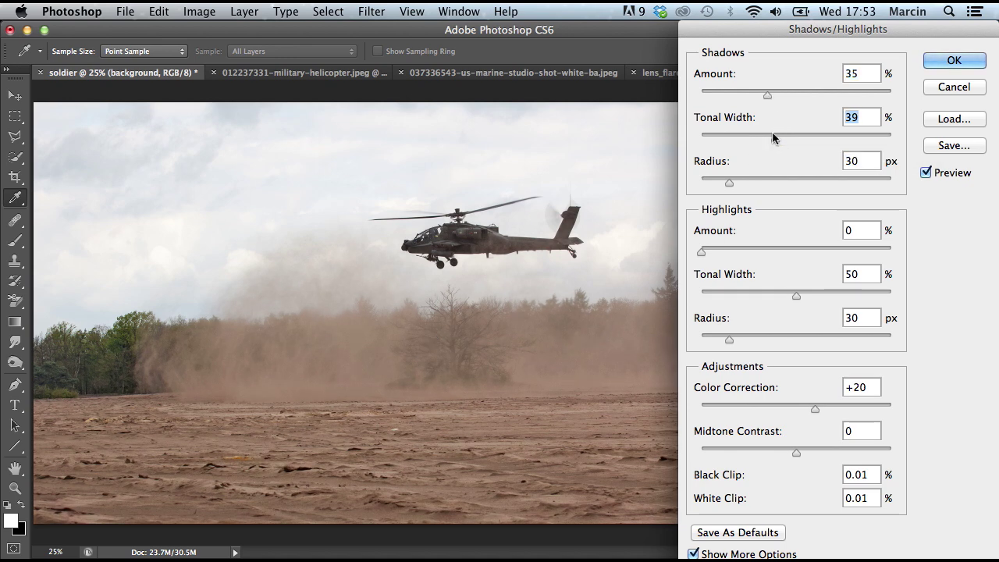
pyautogui.moveTo(755, 92); pyautogui.dragTo(749, 94)
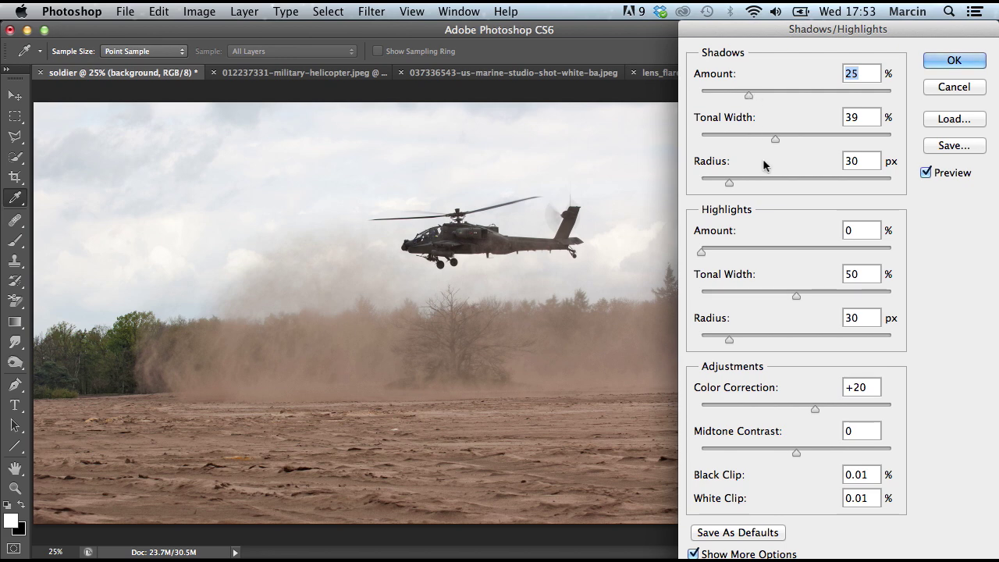
pyautogui.moveTo(733, 251); pyautogui.dragTo(749, 254)
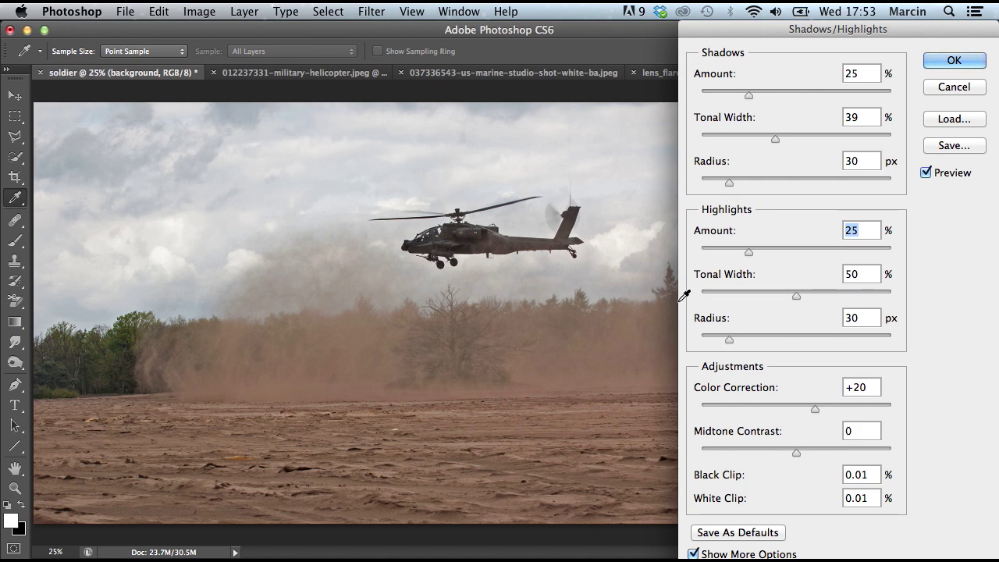
pyautogui.click(771, 291)
pyautogui.moveTo(788, 291); pyautogui.dragTo(803, 294)
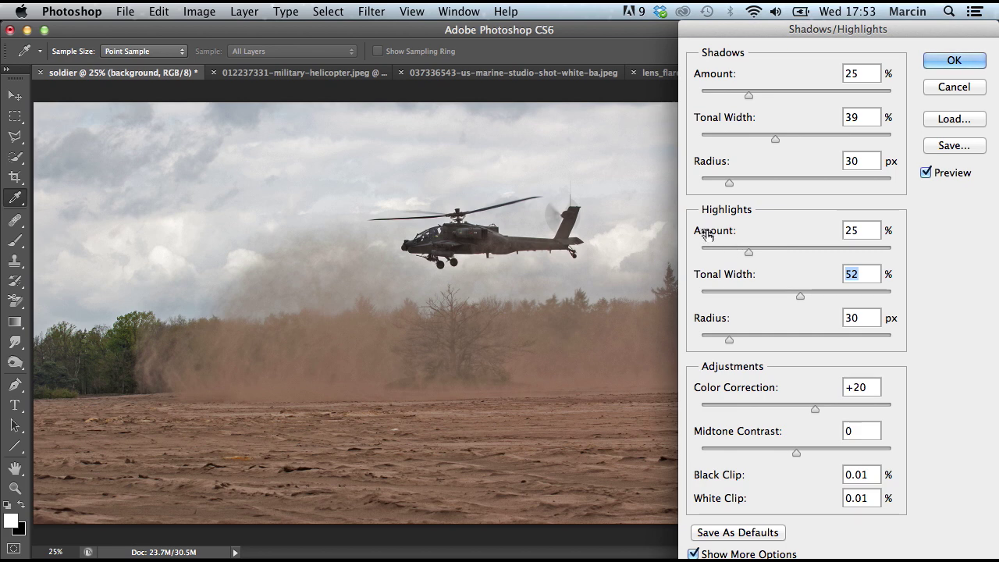
pyautogui.click(794, 406)
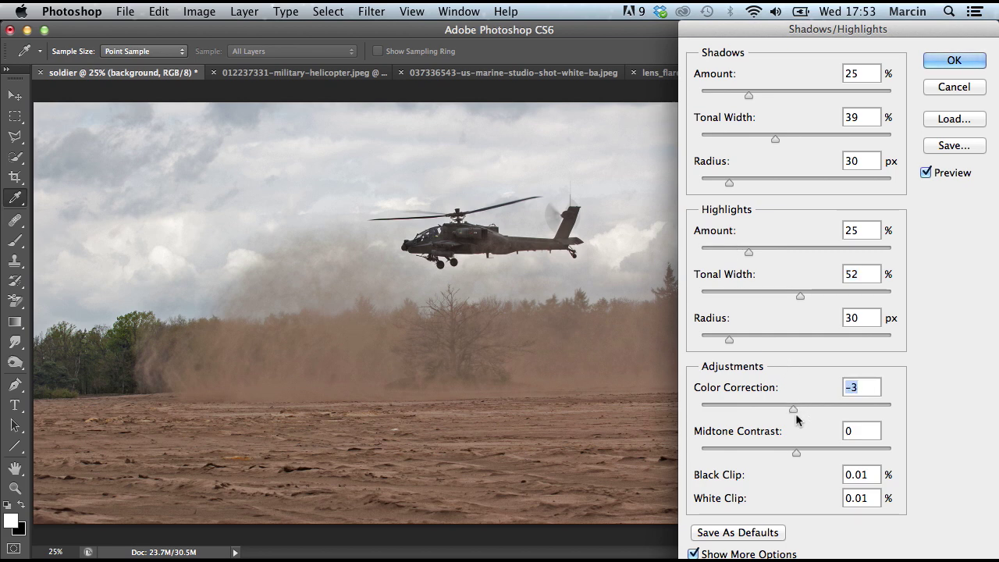
pyautogui.moveTo(809, 455); pyautogui.dragTo(811, 450)
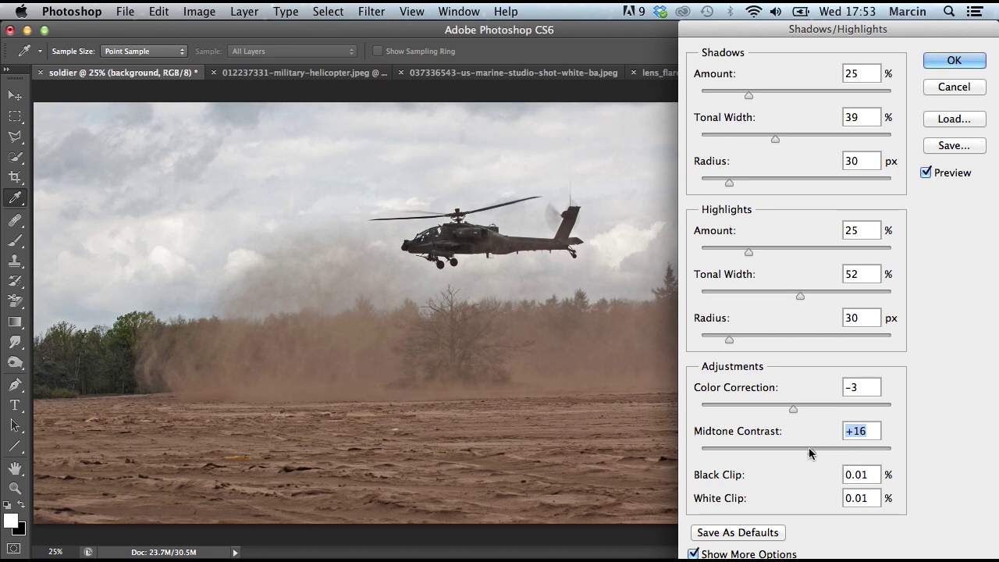
pyautogui.click(954, 62)
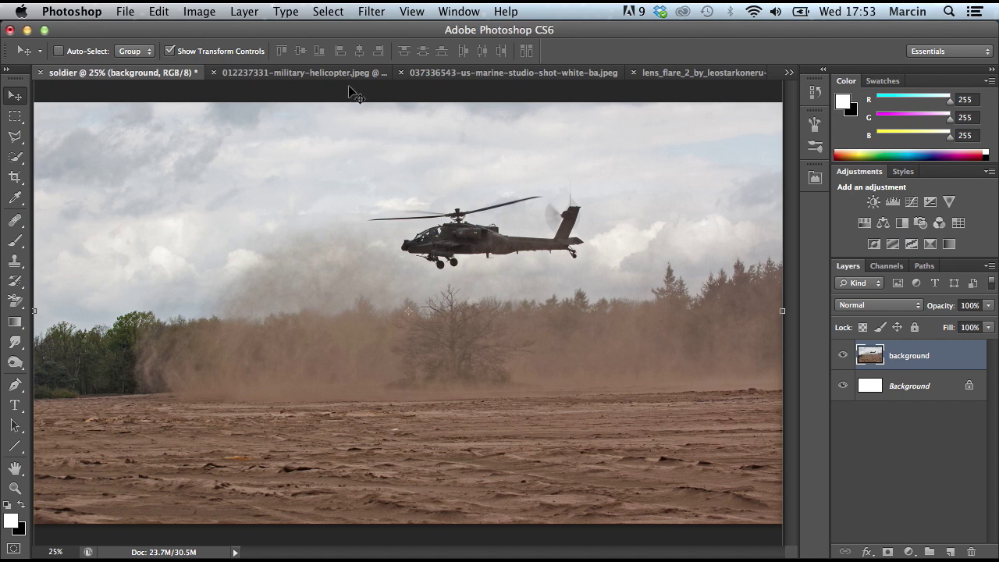
pyautogui.click(497, 74)
# Step: Drag the cut-out marine from its tab into the soldier document as Layer 1
pyautogui.click(165, 74)
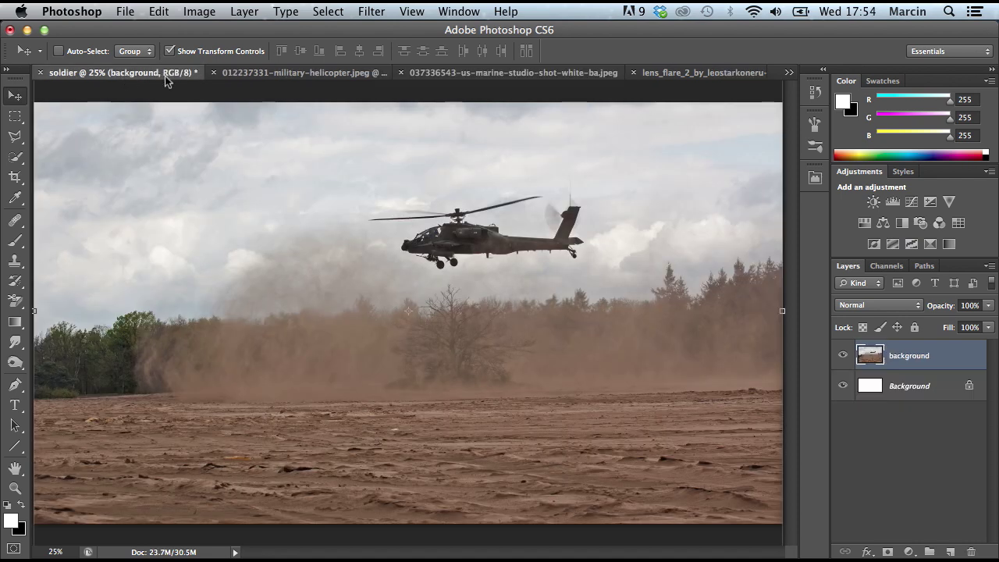
pyautogui.click(412, 74)
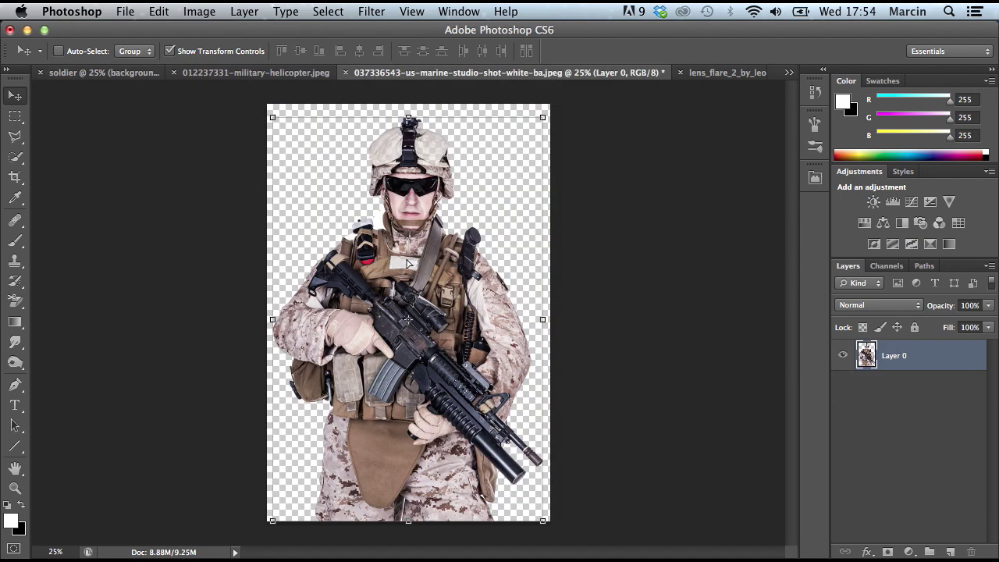
pyautogui.moveTo(408, 263)
pyautogui.mouseDown()
pyautogui.moveTo(267, 279)
pyautogui.moveTo(141, 78)
pyautogui.moveTo(203, 167)
pyautogui.moveTo(413, 263)
pyautogui.mouseUp()
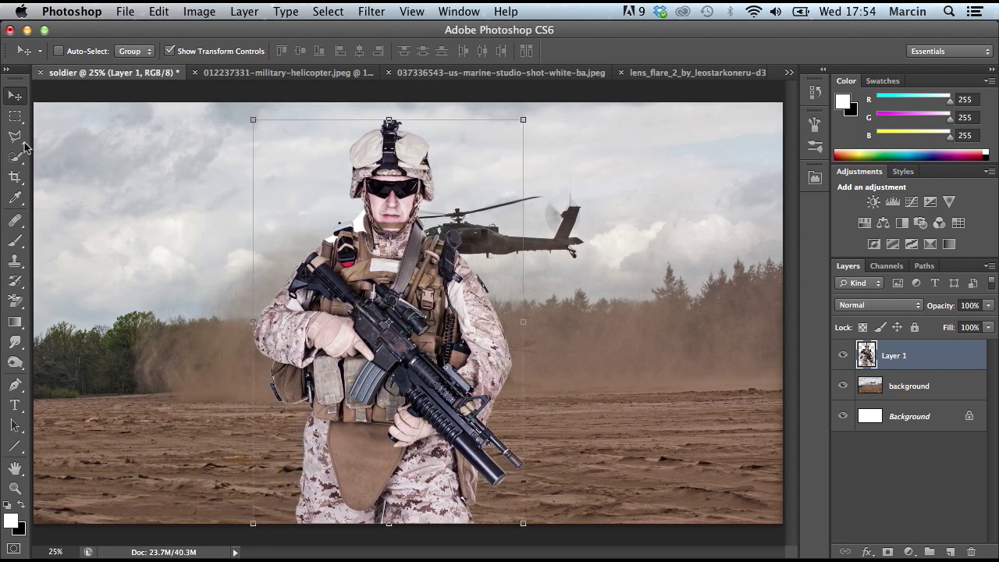
pyautogui.click(13, 119)
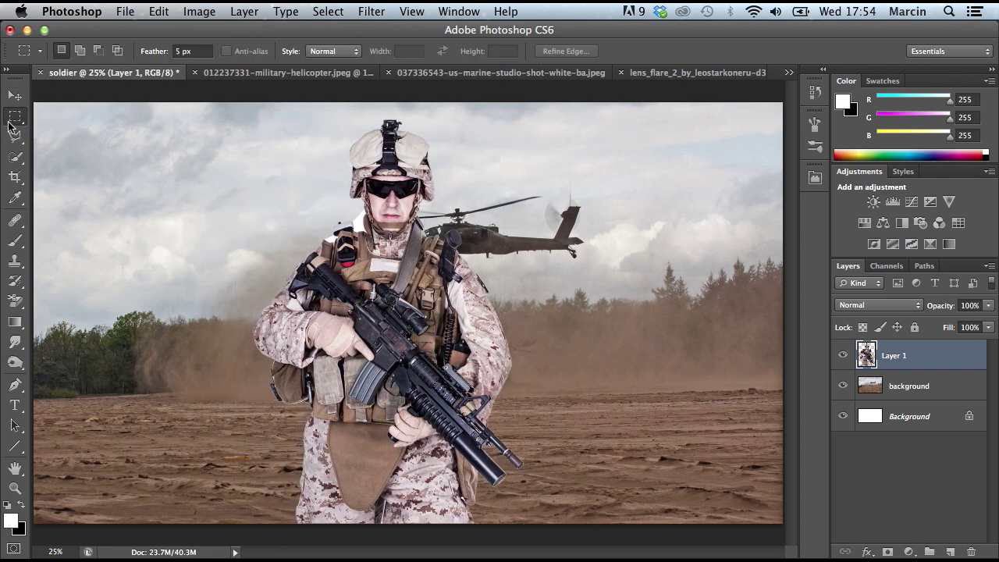
pyautogui.rightClick(904, 357)
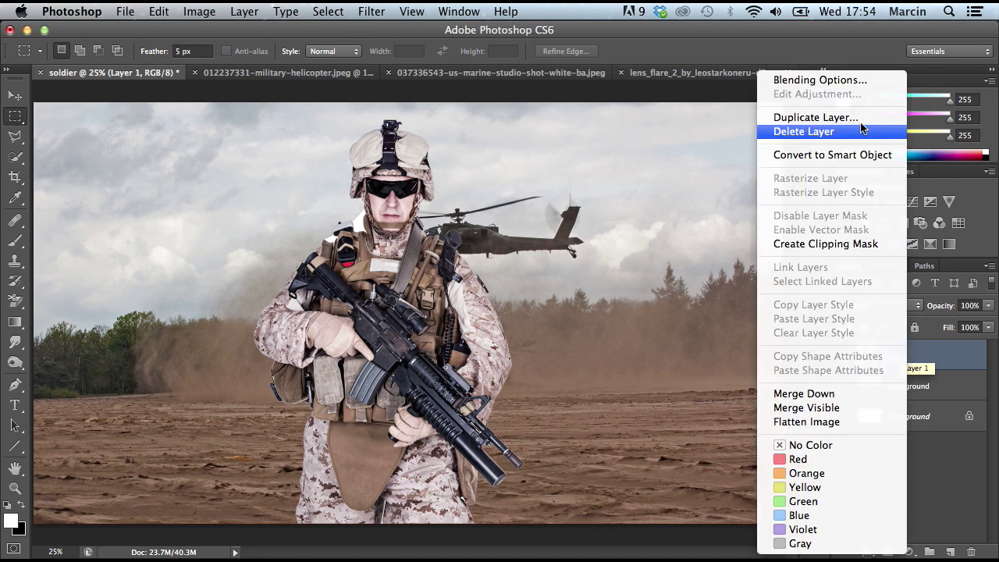
# Step: Duplicate Layer 1 and raise the copy's Shadows/Highlights highlights amount to 32%
pyautogui.click(811, 117)
pyautogui.click(648, 226)
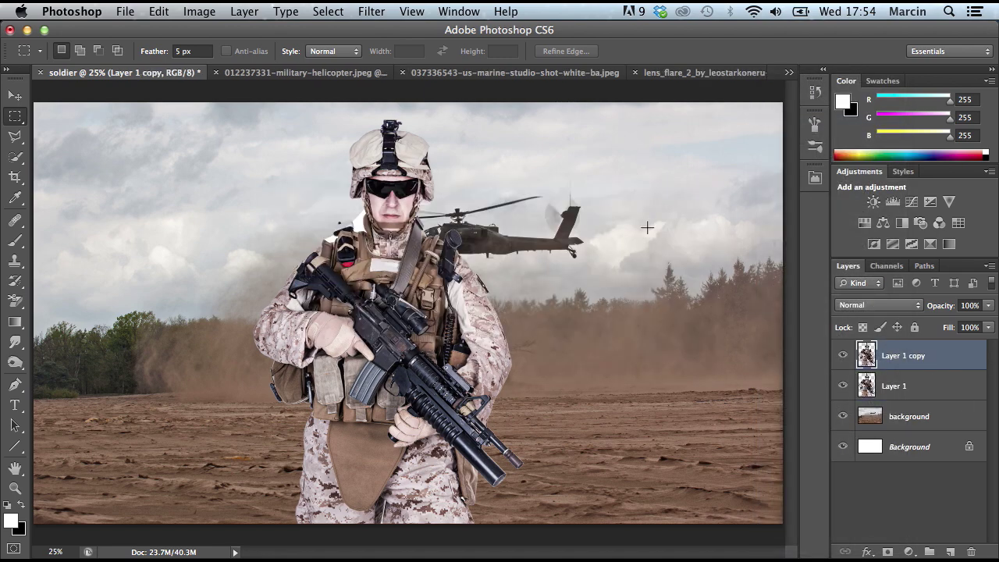
pyautogui.click(187, 12)
pyautogui.moveTo(234, 61)
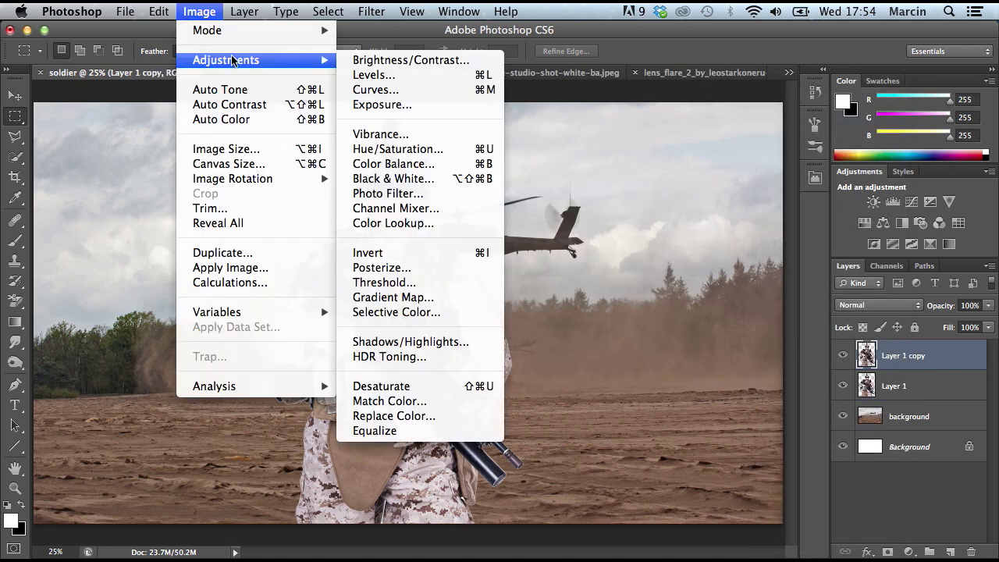
pyautogui.click(438, 344)
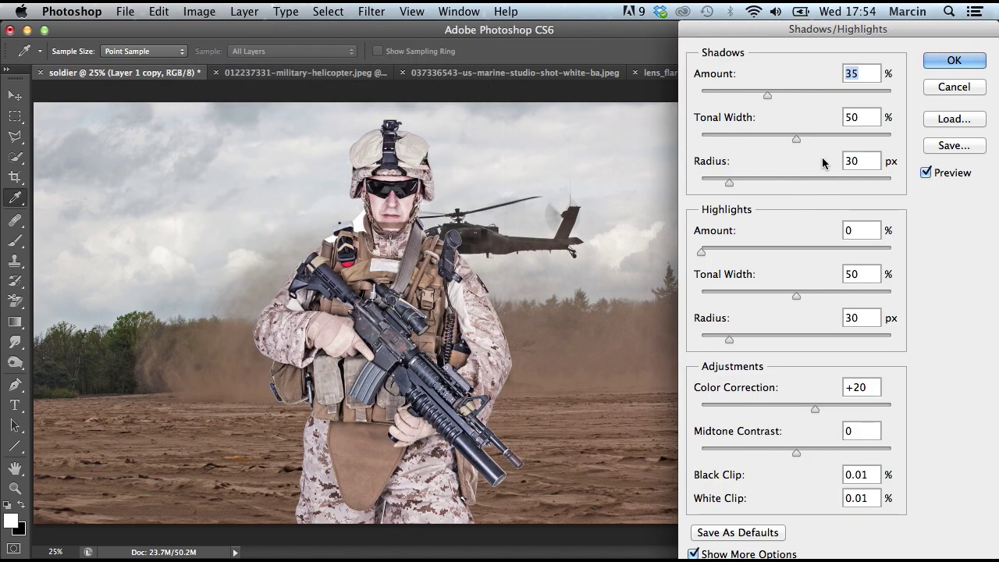
pyautogui.click(736, 250)
pyautogui.moveTo(743, 252); pyautogui.dragTo(763, 250)
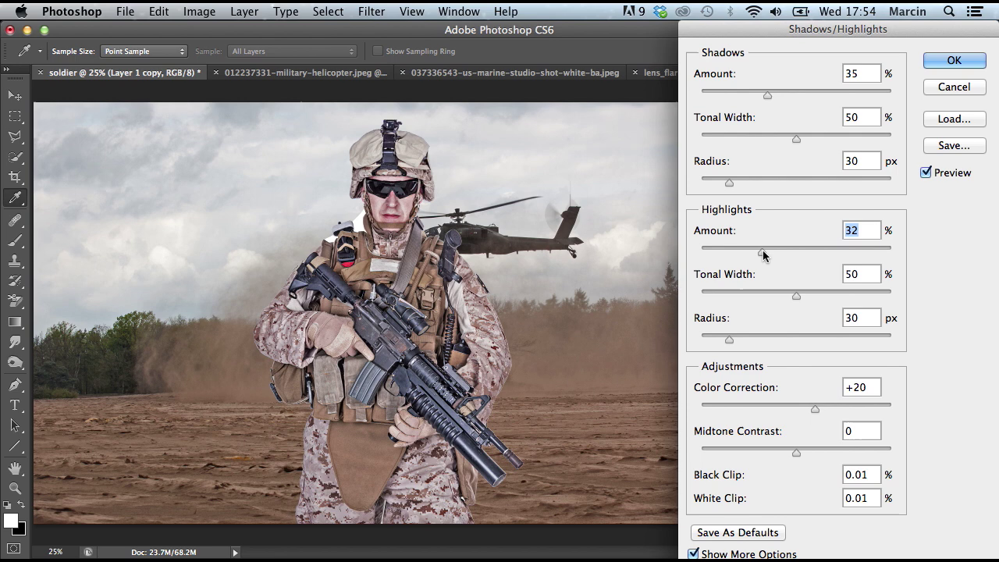
pyautogui.moveTo(774, 295); pyautogui.dragTo(793, 295)
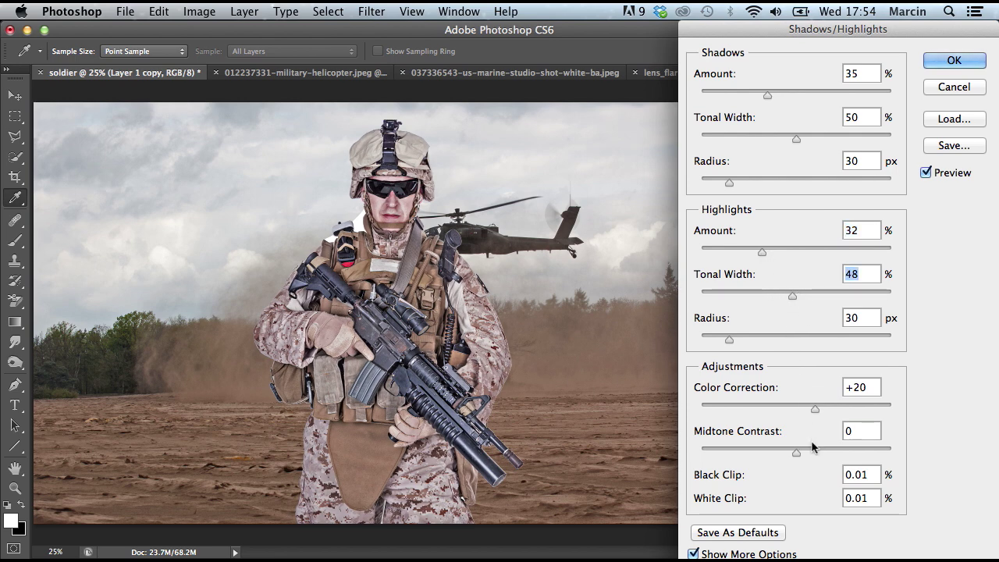
# Step: Set midtone contrast +16 and shadows to 28% with tonal width 38, then apply the correction
pyautogui.moveTo(810, 448); pyautogui.dragTo(810, 449)
pyautogui.moveTo(815, 406); pyautogui.dragTo(797, 406)
pyautogui.click(751, 91)
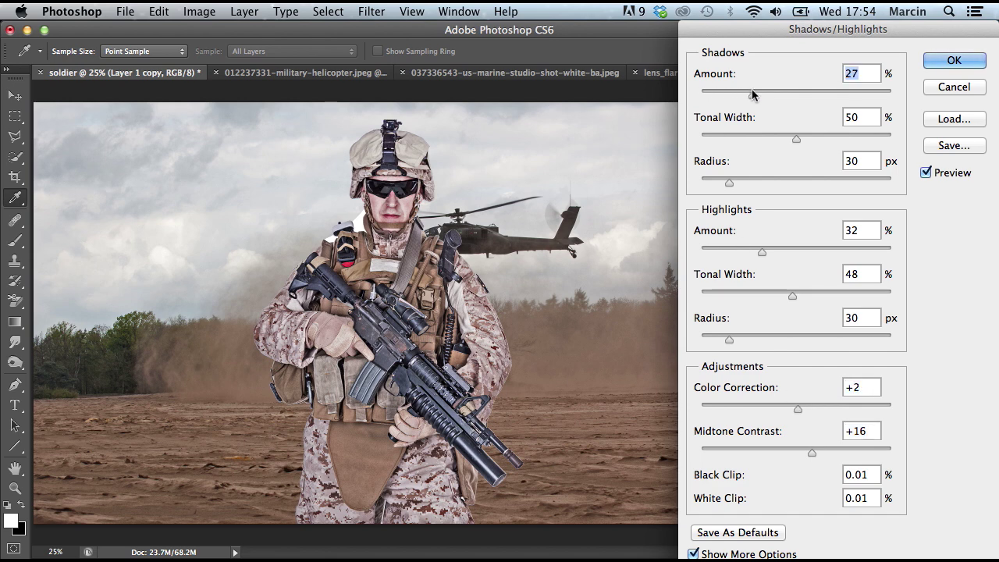
pyautogui.moveTo(754, 94); pyautogui.dragTo(756, 102)
pyautogui.click(774, 134)
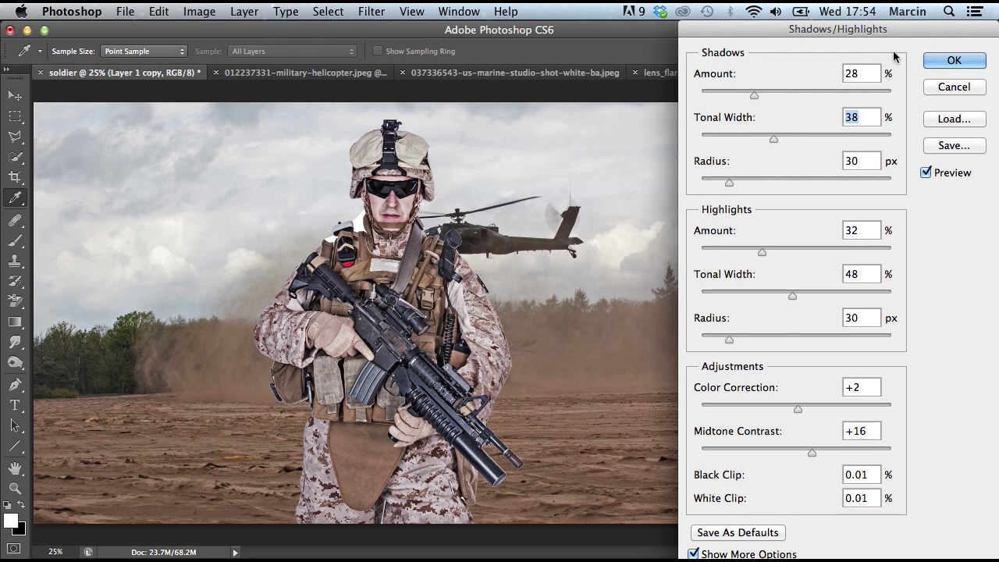
pyautogui.click(929, 63)
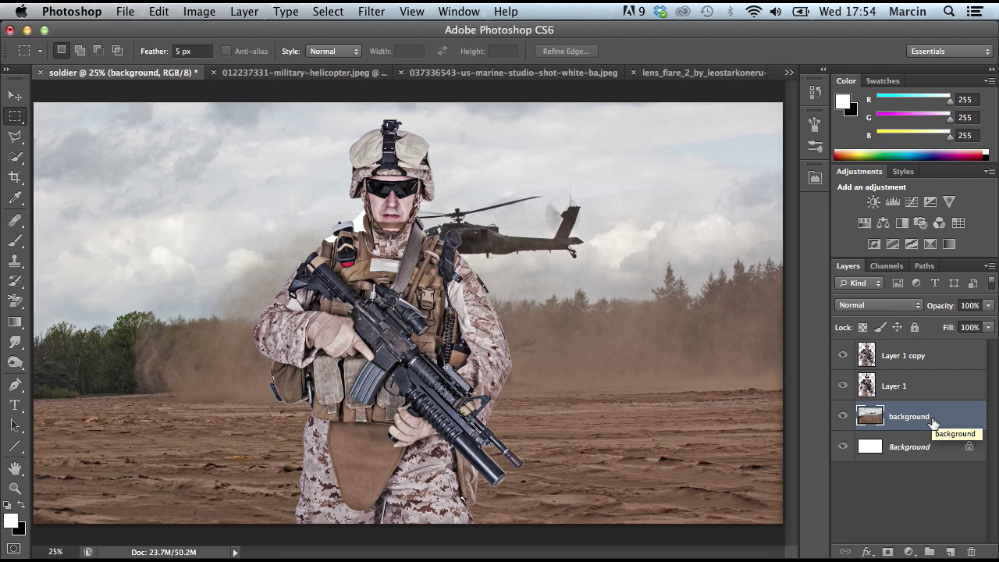
# Step: Duplicate the background layer and rename the copy 'lightning effects'
pyautogui.rightClick(933, 423)
pyautogui.click(849, 119)
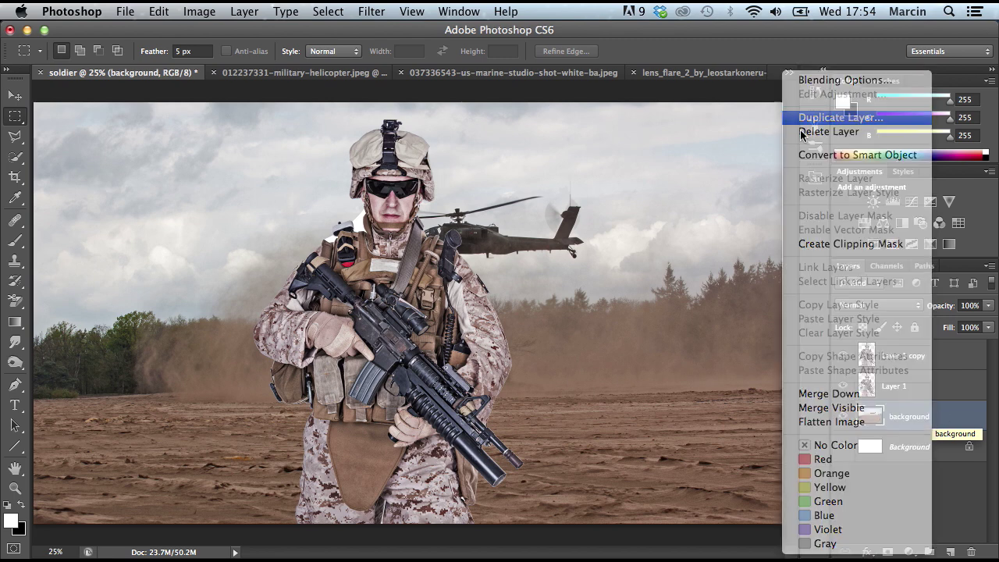
pyautogui.click(658, 223)
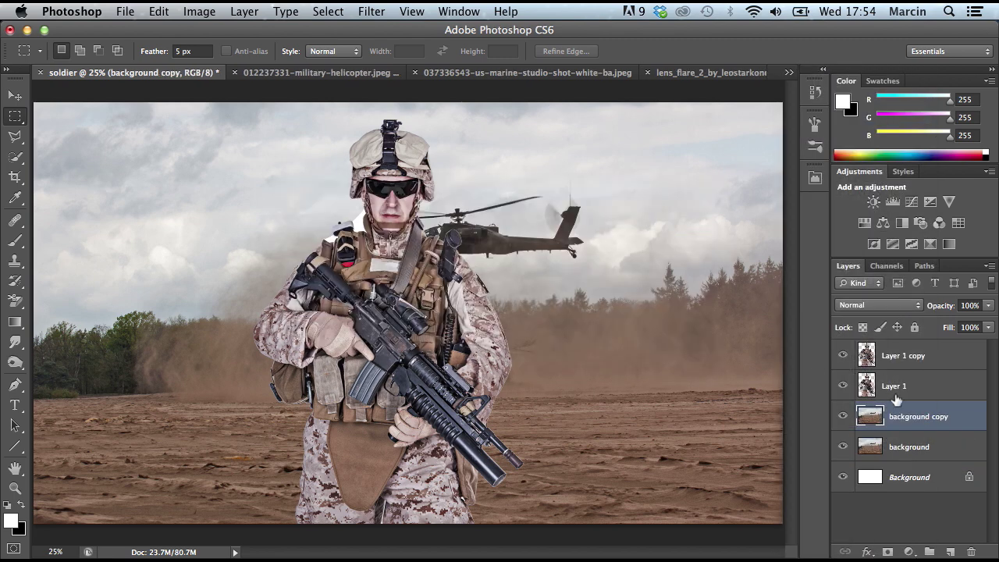
pyautogui.doubleClick(919, 418)
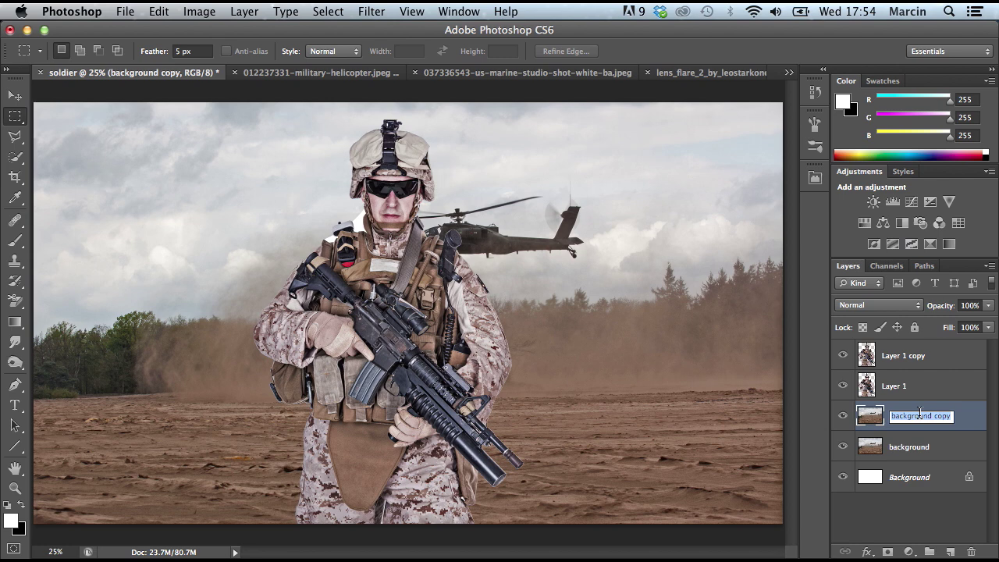
pyautogui.write('light')
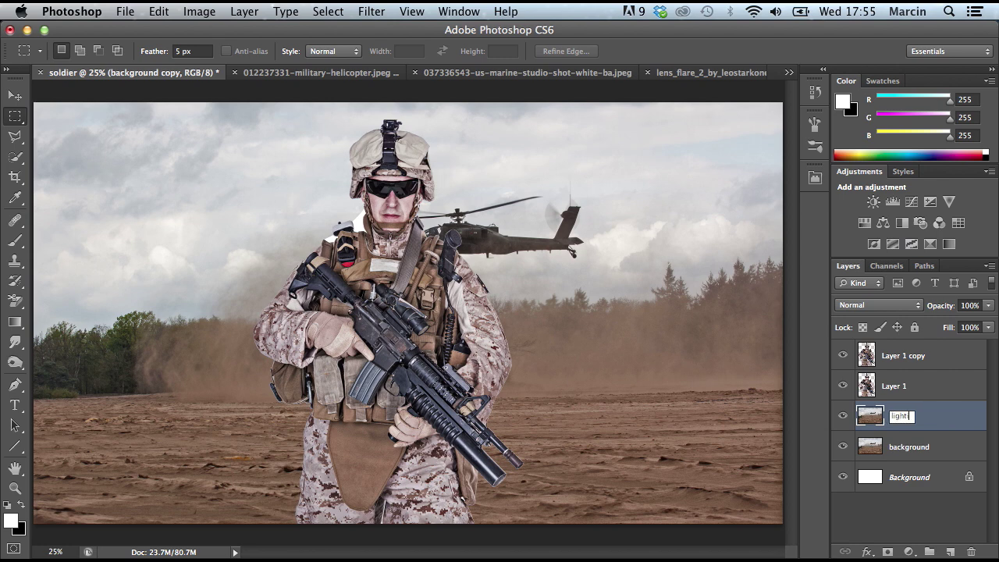
pyautogui.write('ning effects')
pyautogui.press('Return')
# Step: Open the Render > Lighting Effects filter on the lightning effects layer
pyautogui.click(373, 11)
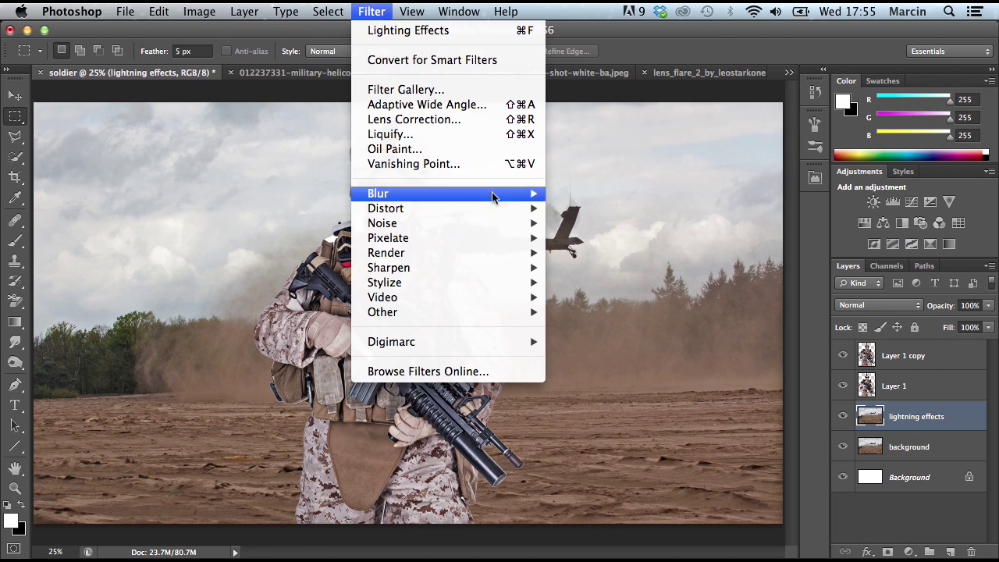
pyautogui.moveTo(492, 255)
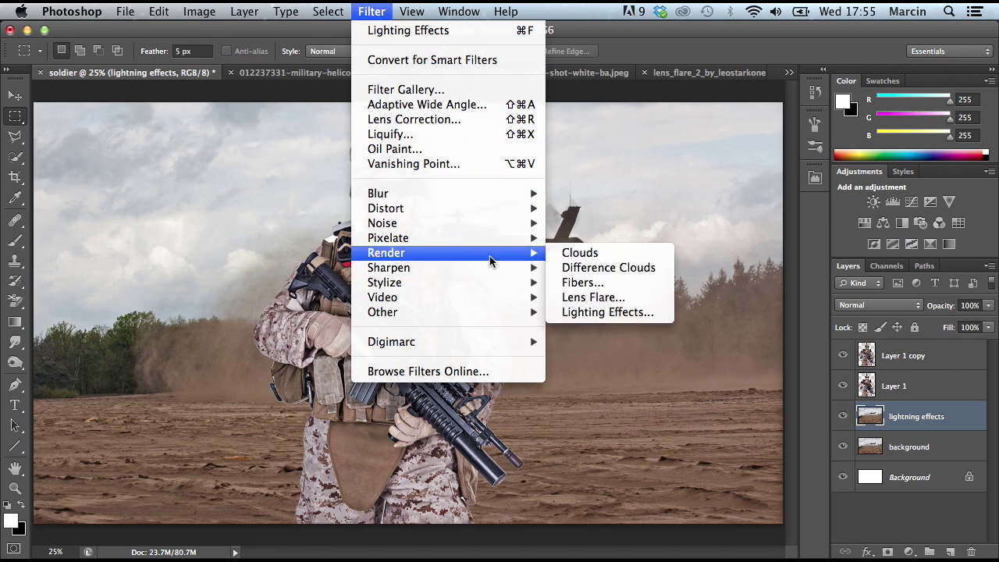
pyautogui.click(601, 311)
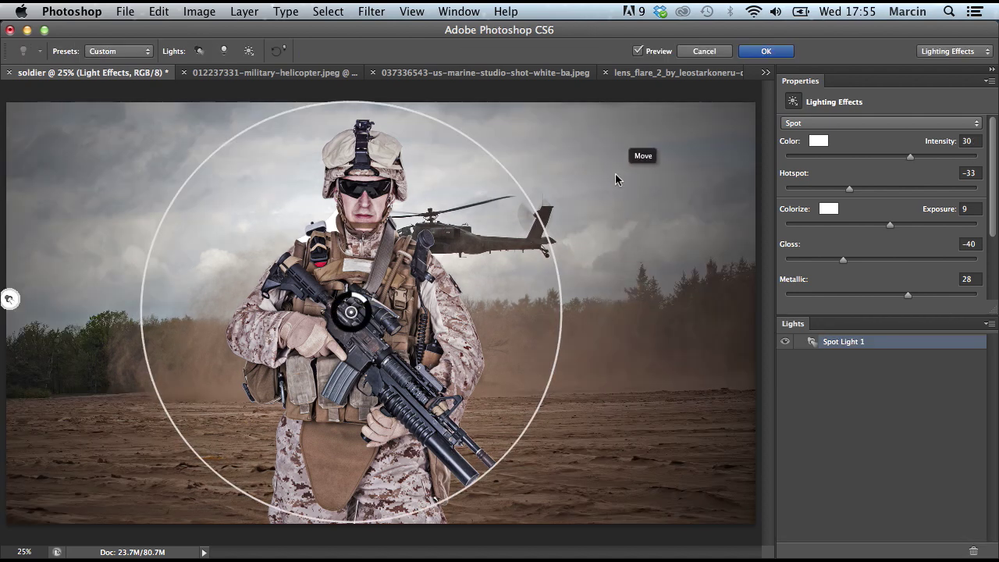
# Step: Centre and size a spotlight on the soldier with hotspot -35 and exposure 10, then apply it
pyautogui.press('super+minus')
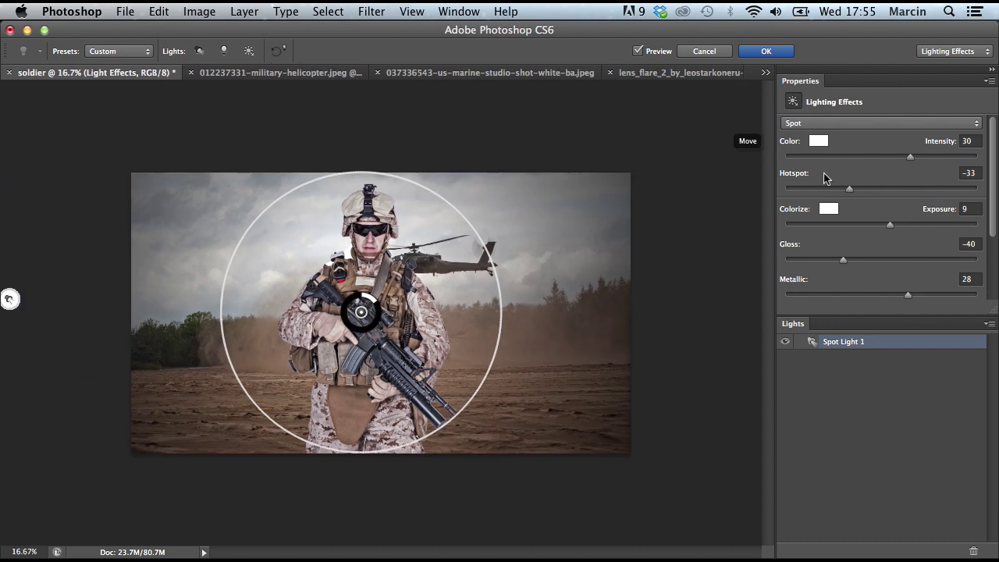
pyautogui.moveTo(843, 191); pyautogui.dragTo(836, 190)
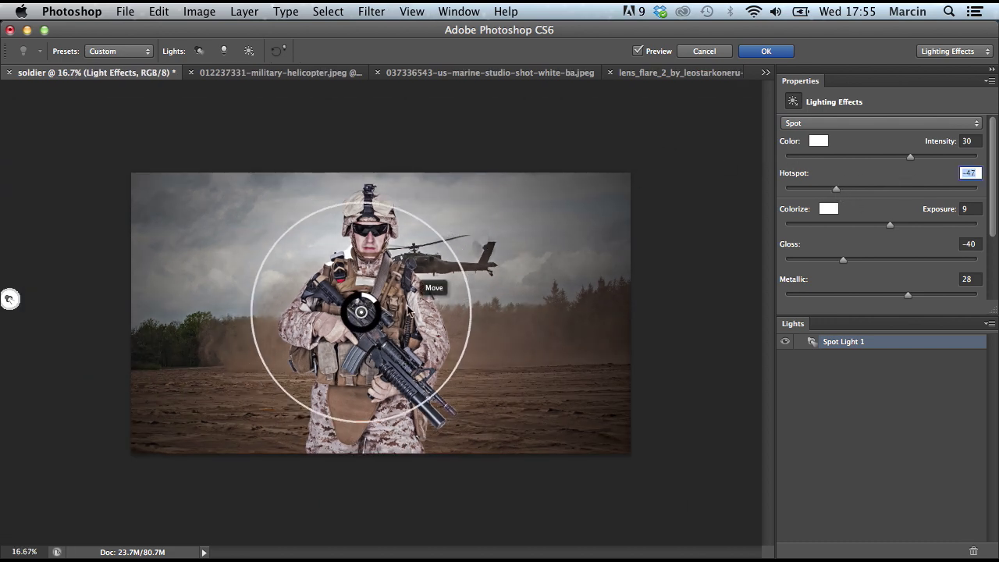
pyautogui.moveTo(406, 308); pyautogui.dragTo(413, 290)
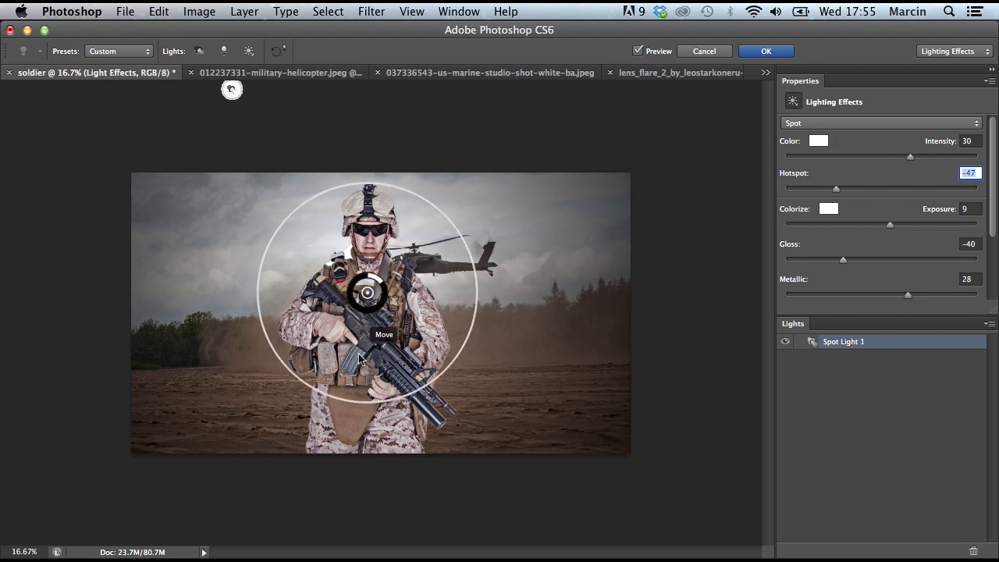
pyautogui.press('super+minus')
pyautogui.press('super+minus')
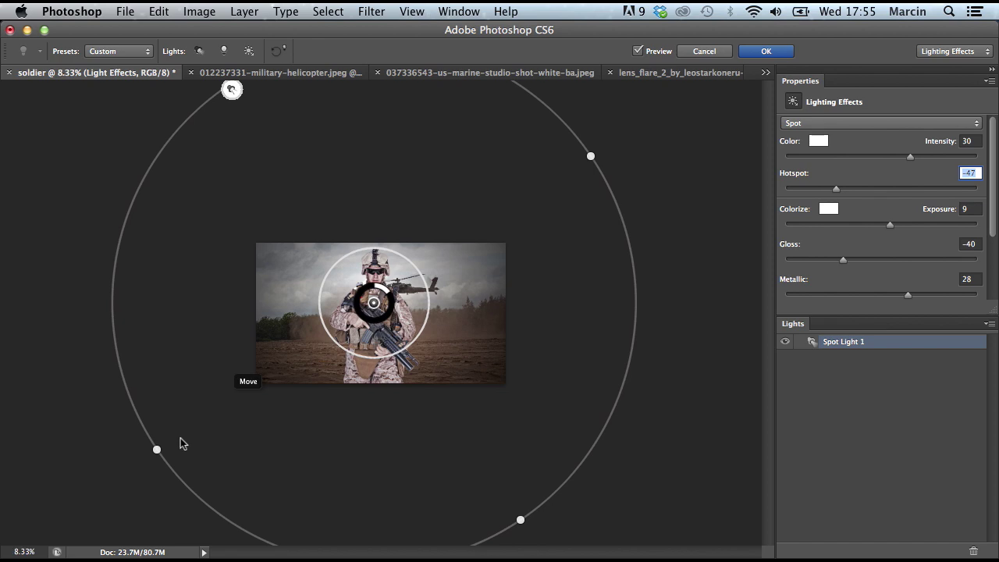
pyautogui.moveTo(156, 450); pyautogui.dragTo(202, 415)
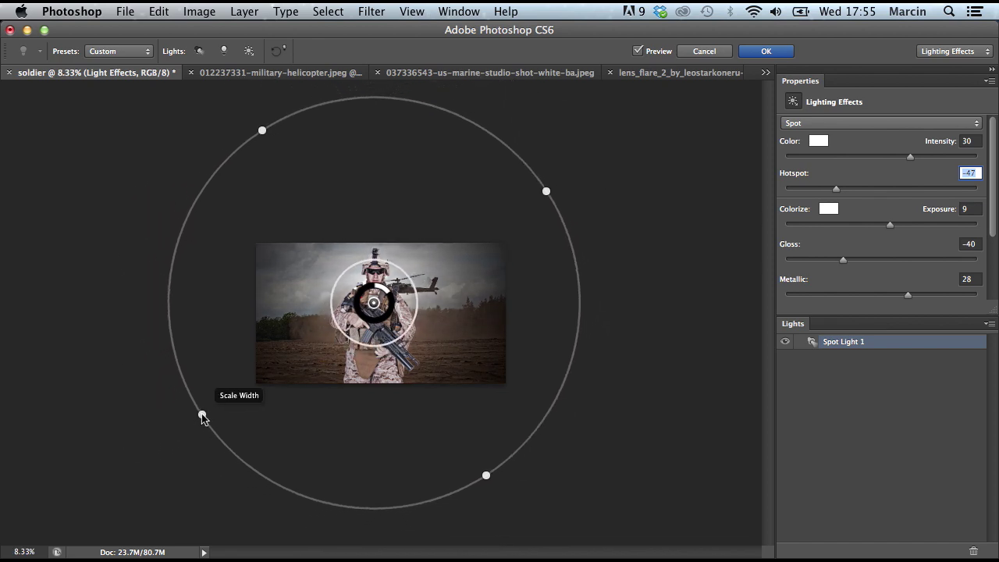
pyautogui.press('super+plus')
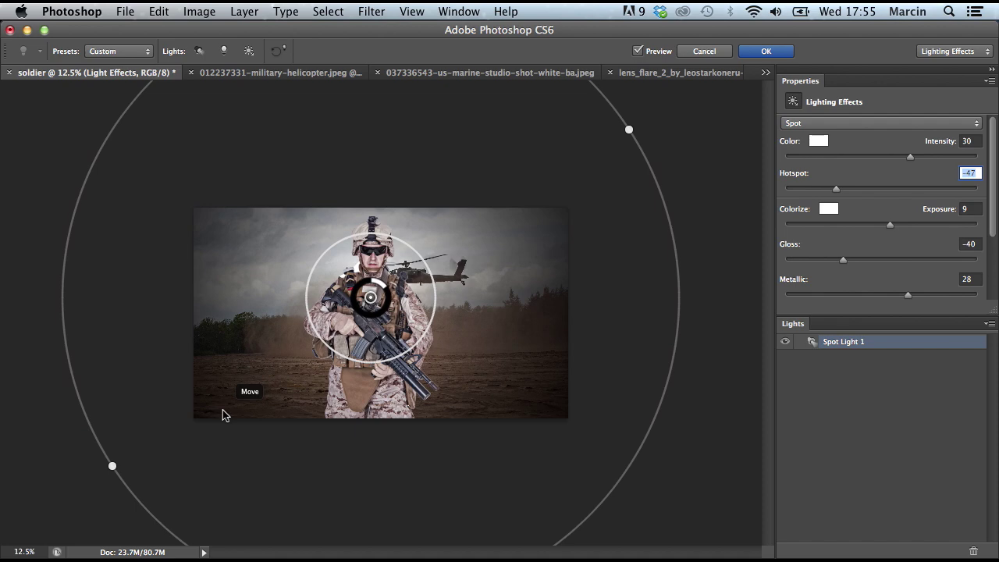
pyautogui.press('super+plus')
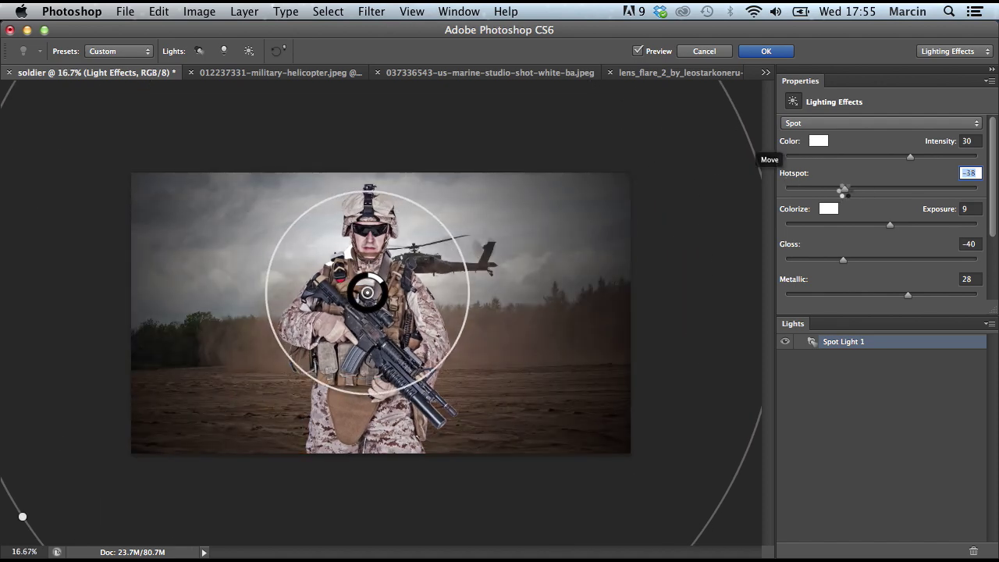
pyautogui.moveTo(843, 189); pyautogui.dragTo(852, 188)
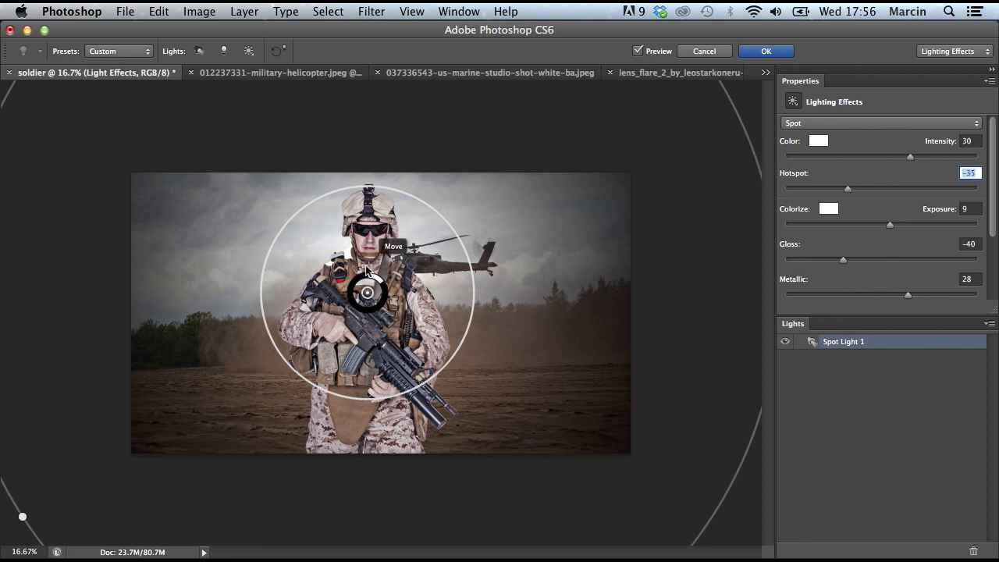
pyautogui.moveTo(368, 270); pyautogui.dragTo(388, 267)
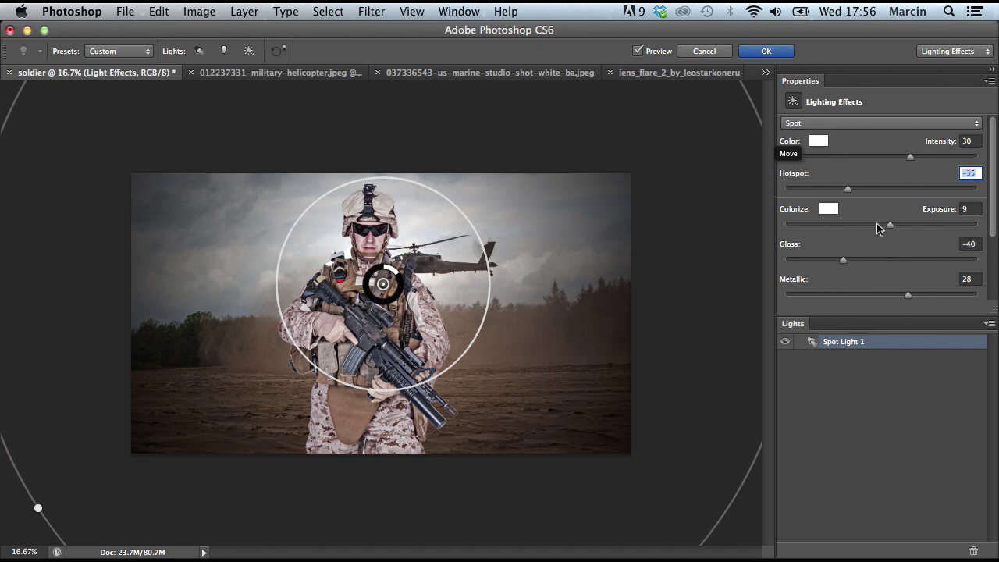
pyautogui.click(949, 209)
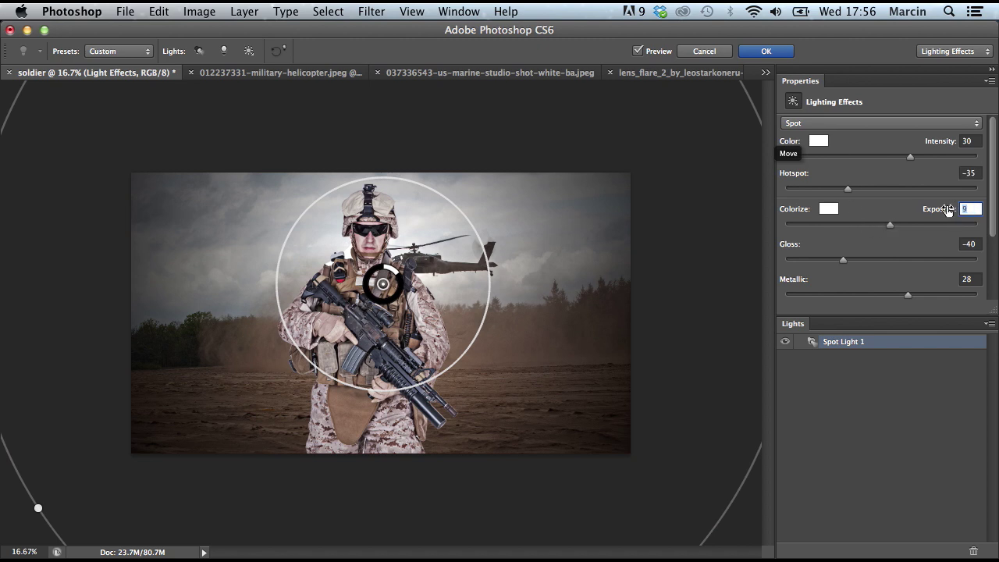
pyautogui.write('10')
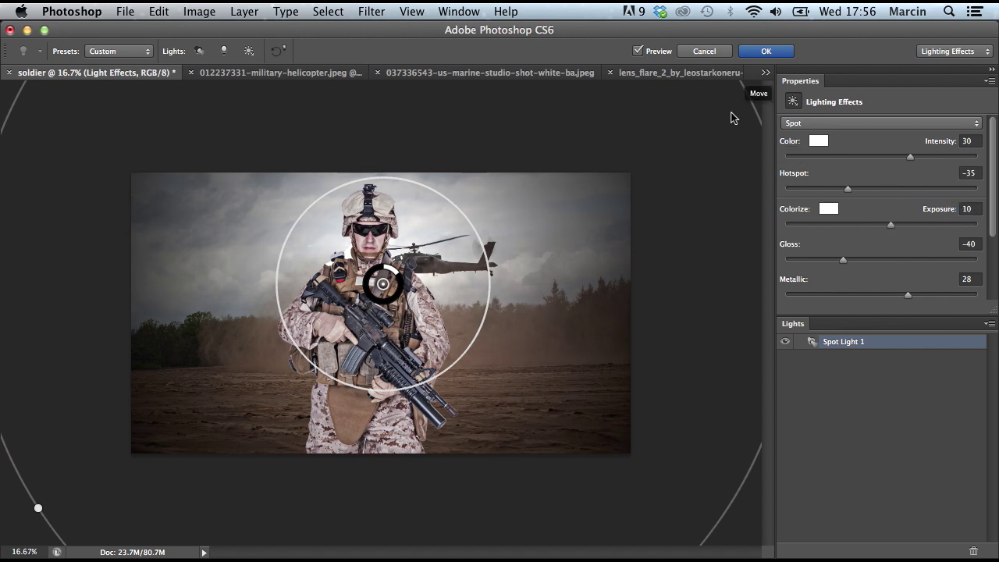
pyautogui.click(768, 50)
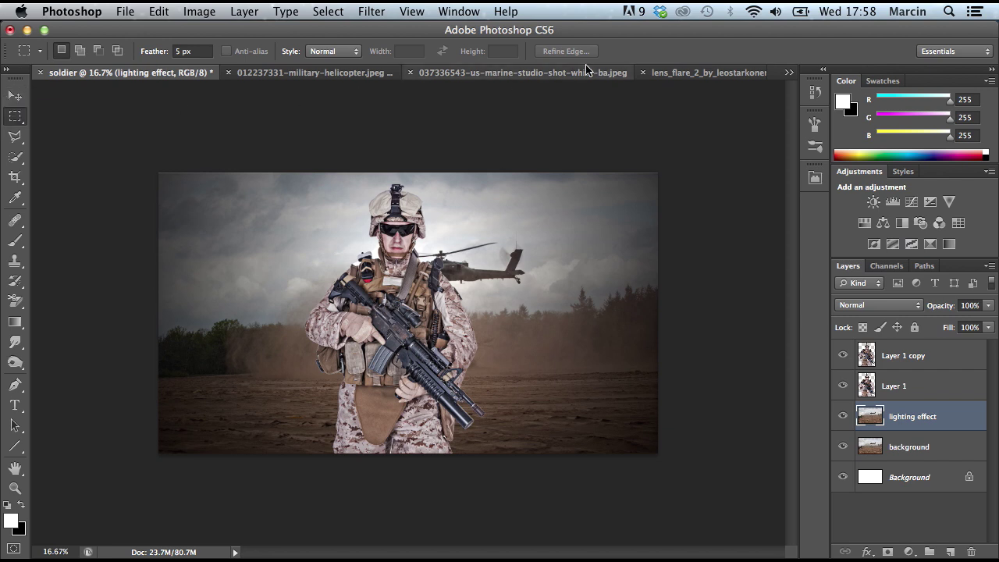
# Step: Drag the lens_flare image into the soldier composite as Layer 2
pyautogui.click(668, 74)
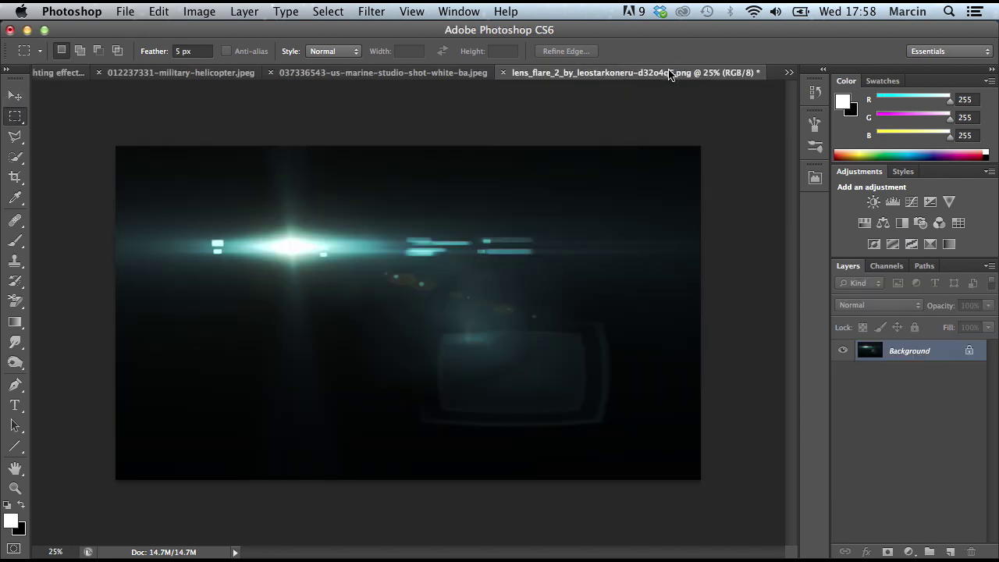
pyautogui.click(16, 95)
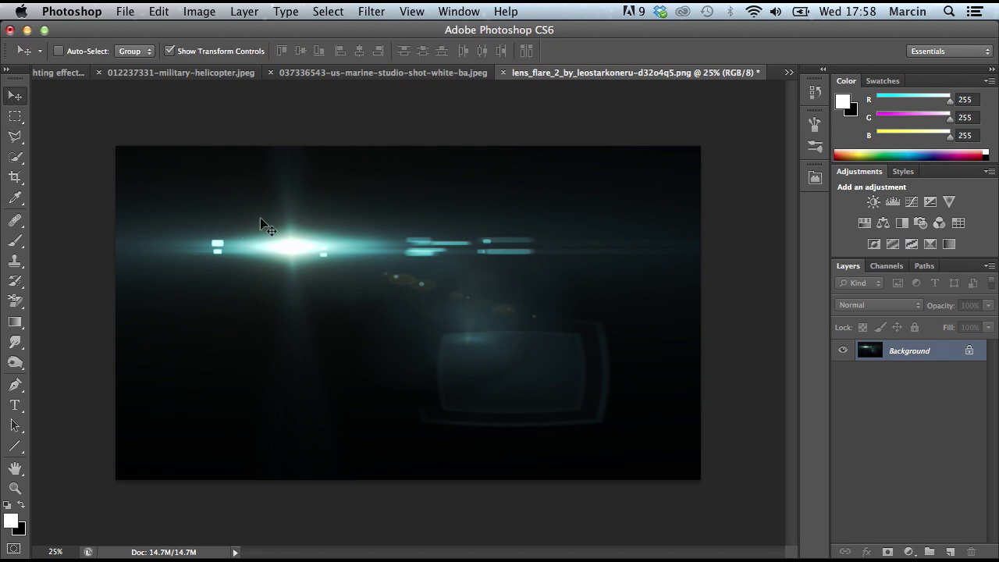
pyautogui.moveTo(264, 225); pyautogui.dragTo(471, 264)
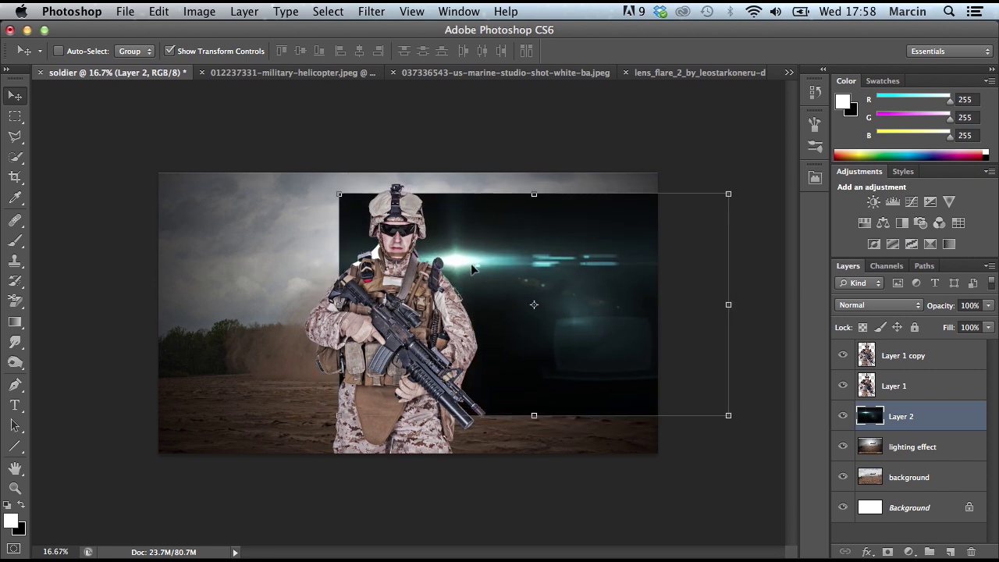
# Step: Set Layer 2's blend mode to Screen and nudge the flare into place at 25% zoom
pyautogui.click(896, 308)
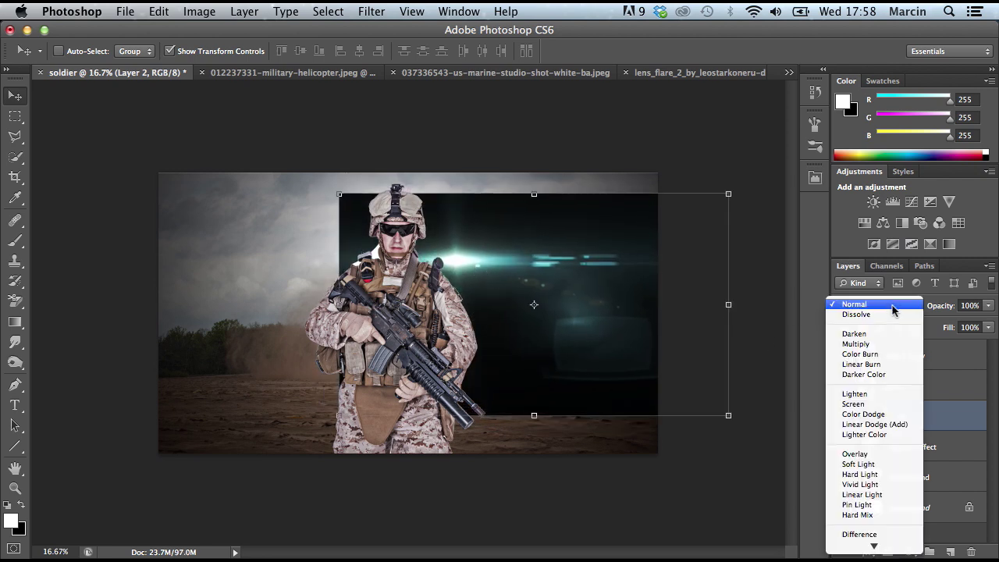
pyautogui.click(868, 406)
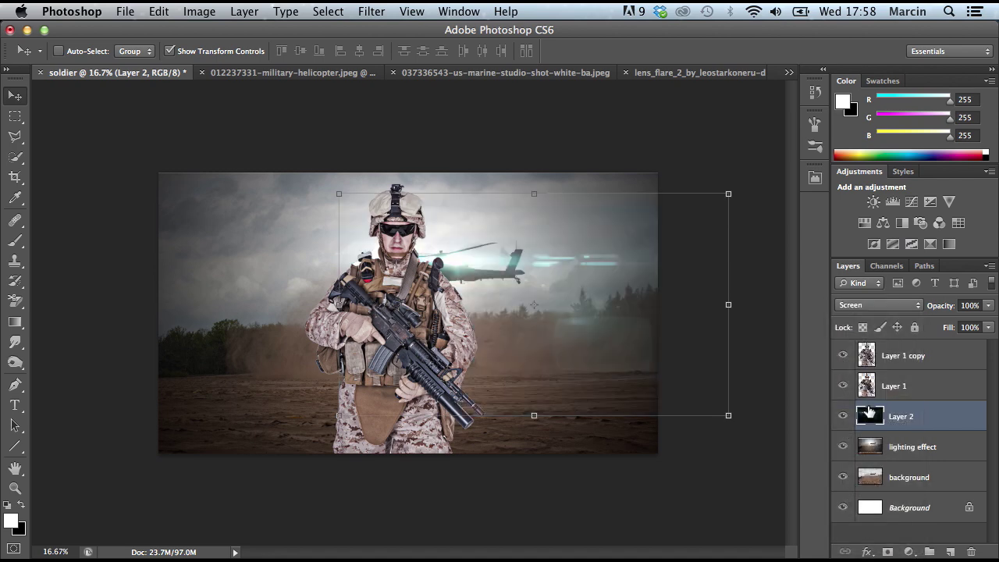
pyautogui.press('super+plus')
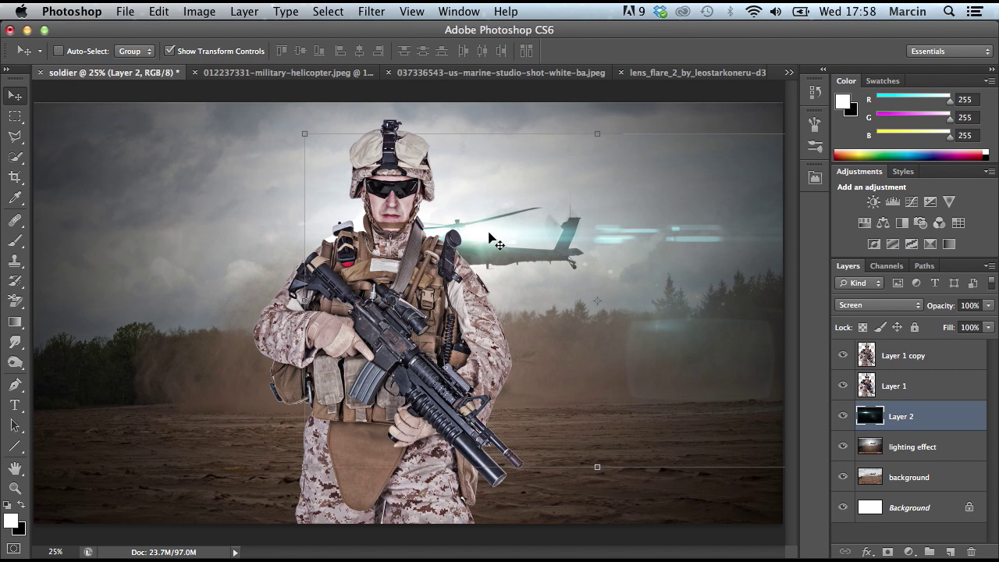
pyautogui.moveTo(491, 234); pyautogui.dragTo(497, 240)
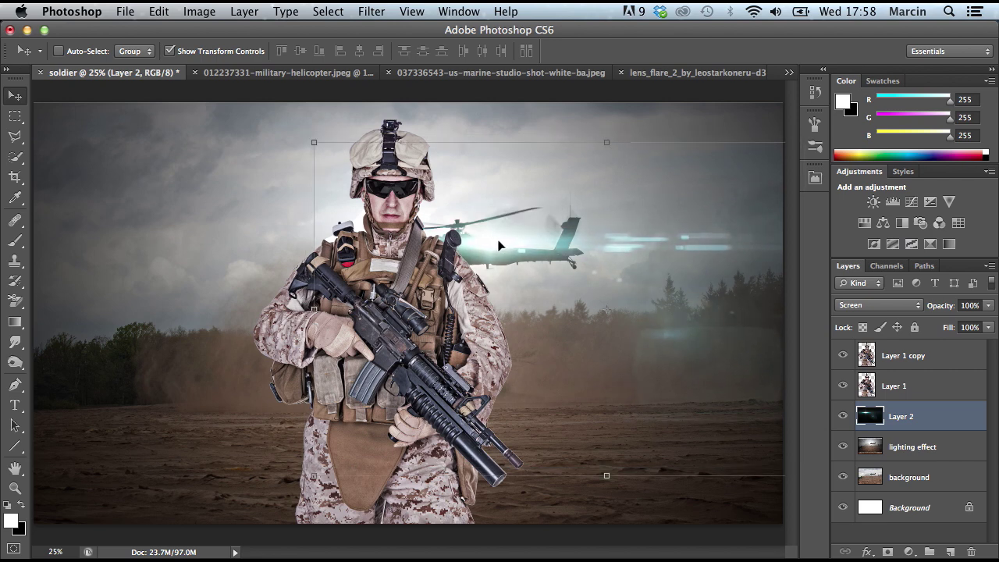
pyautogui.click(15, 117)
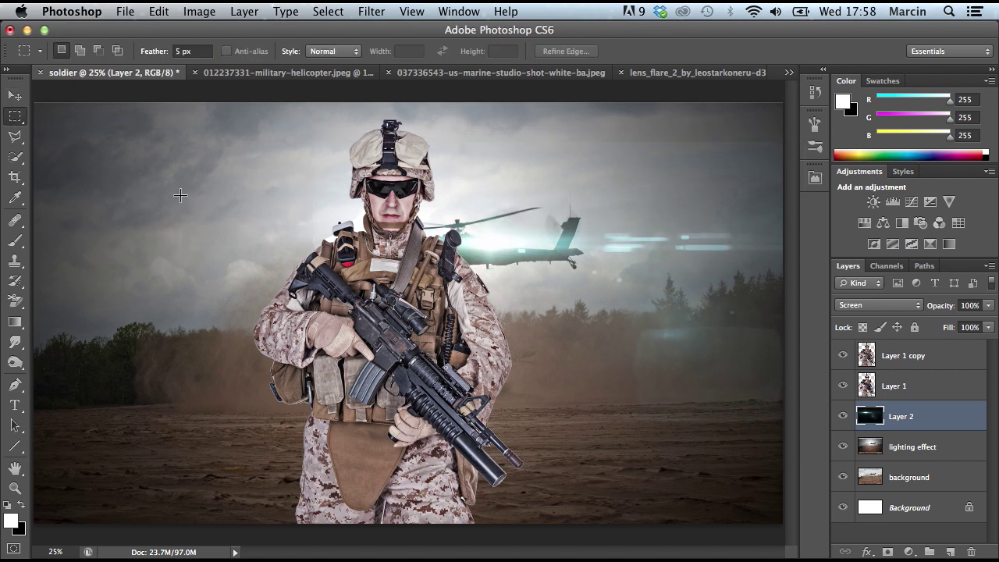
# Step: Add a layer mask to Layer 2 and paint out the flare along the top with a soft 437 px brush
pyautogui.click(14, 240)
pyautogui.click(66, 52)
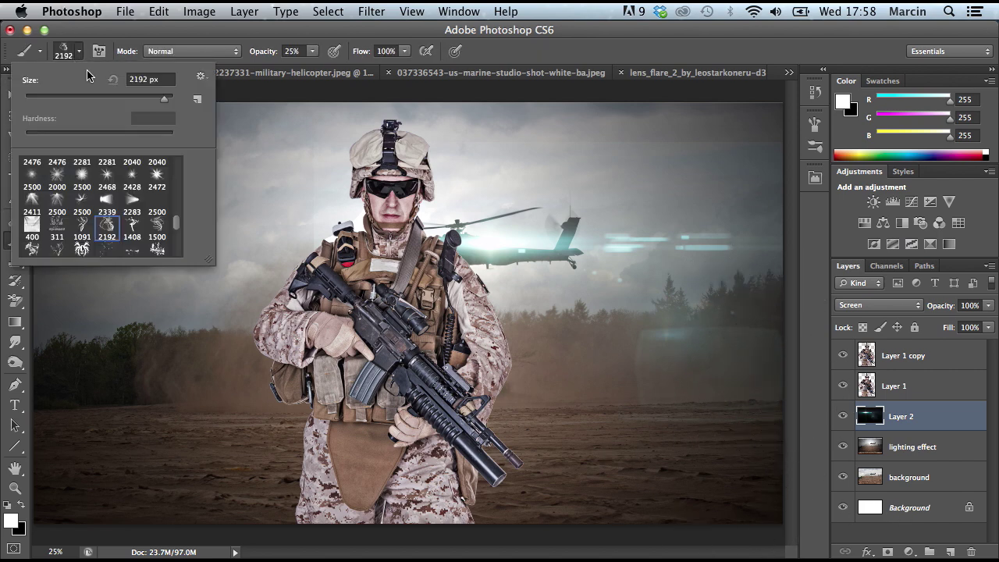
pyautogui.moveTo(178, 224); pyautogui.dragTo(183, 166)
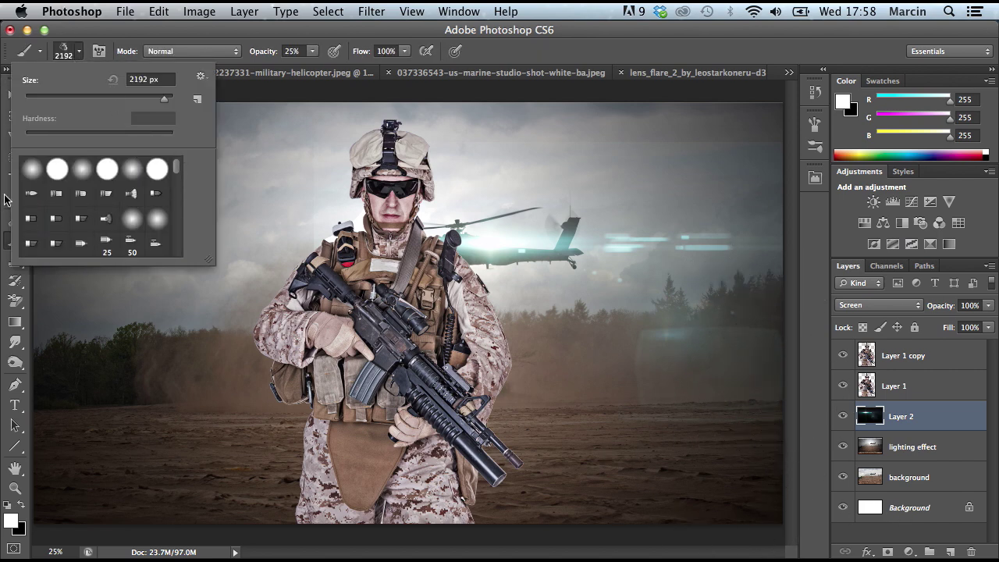
pyautogui.click(32, 168)
pyautogui.moveTo(156, 98); pyautogui.dragTo(82, 98)
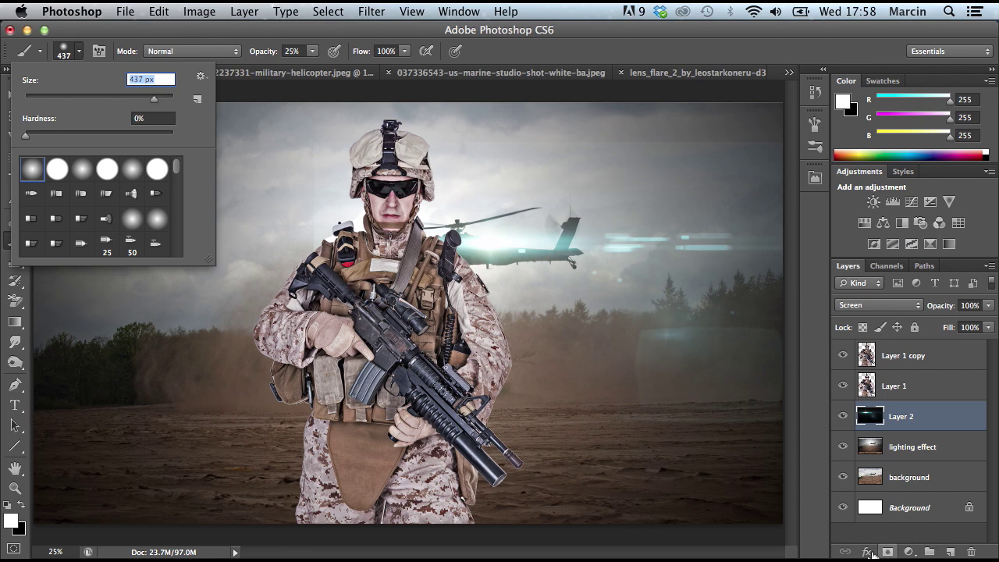
pyautogui.click(887, 552)
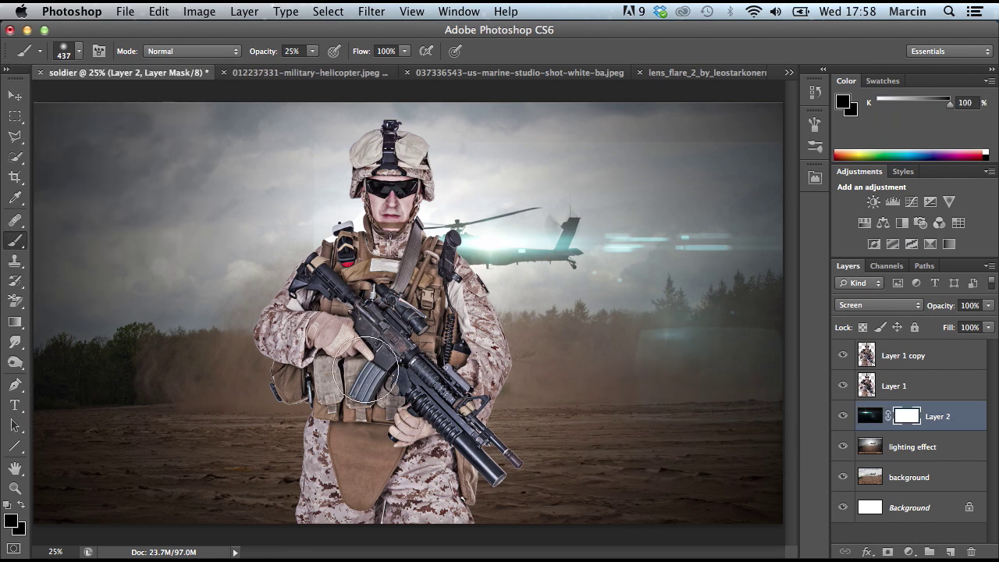
pyautogui.moveTo(325, 110)
pyautogui.mouseDown()
pyautogui.moveTo(311, 146)
pyautogui.moveTo(825, 163)
pyautogui.moveTo(541, 129)
pyautogui.mouseUp()
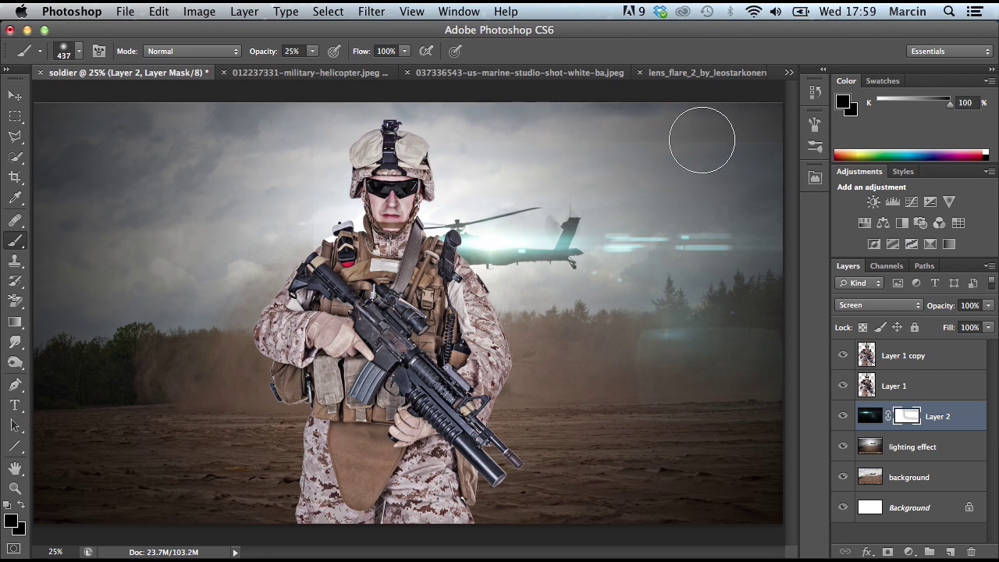
# Step: Mask out more flare at 100% brush opacity and set Layer 2's opacity to 90%
pyautogui.click(312, 52)
pyautogui.moveTo(313, 65); pyautogui.dragTo(463, 78)
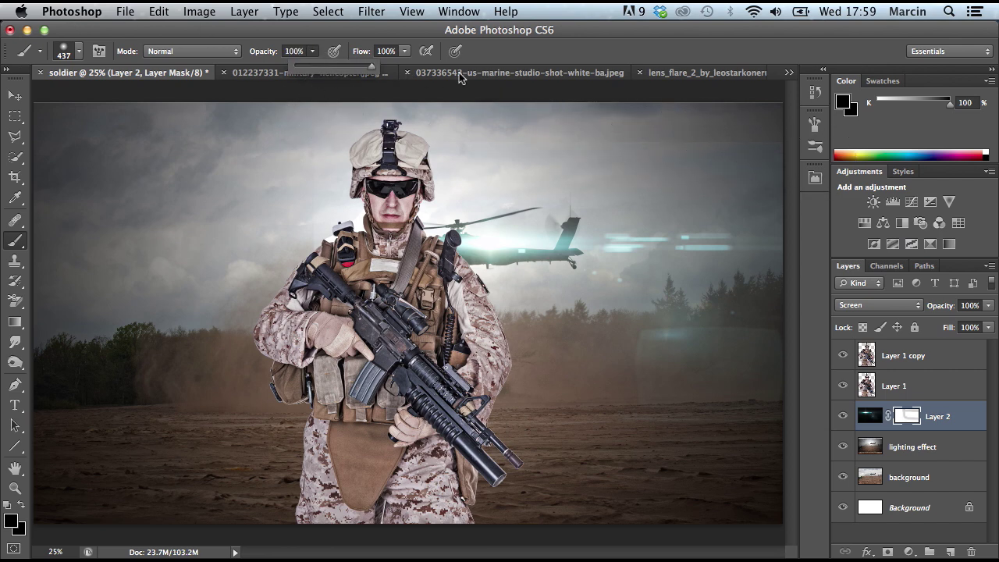
pyautogui.press('Return')
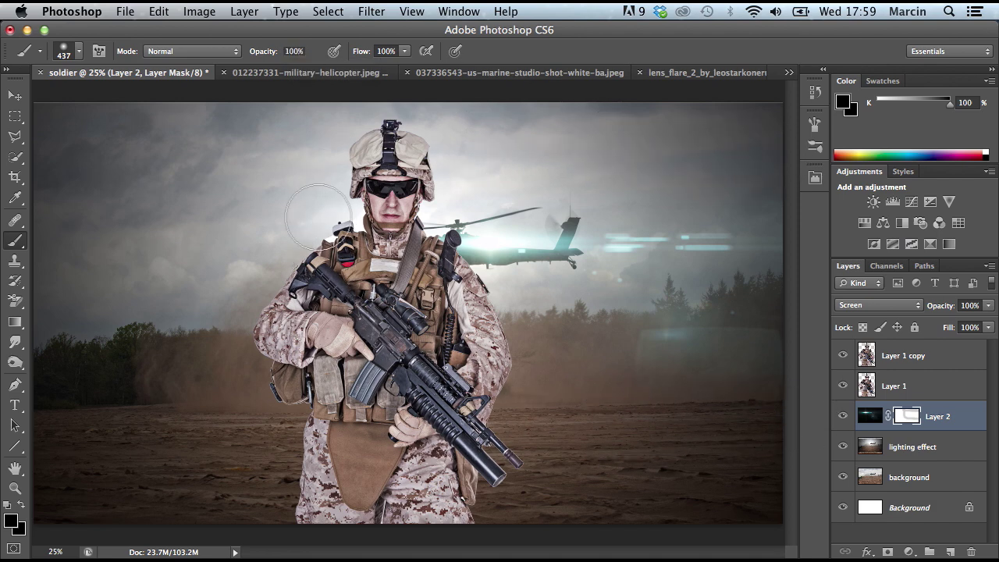
pyautogui.moveTo(748, 131); pyautogui.dragTo(554, 127)
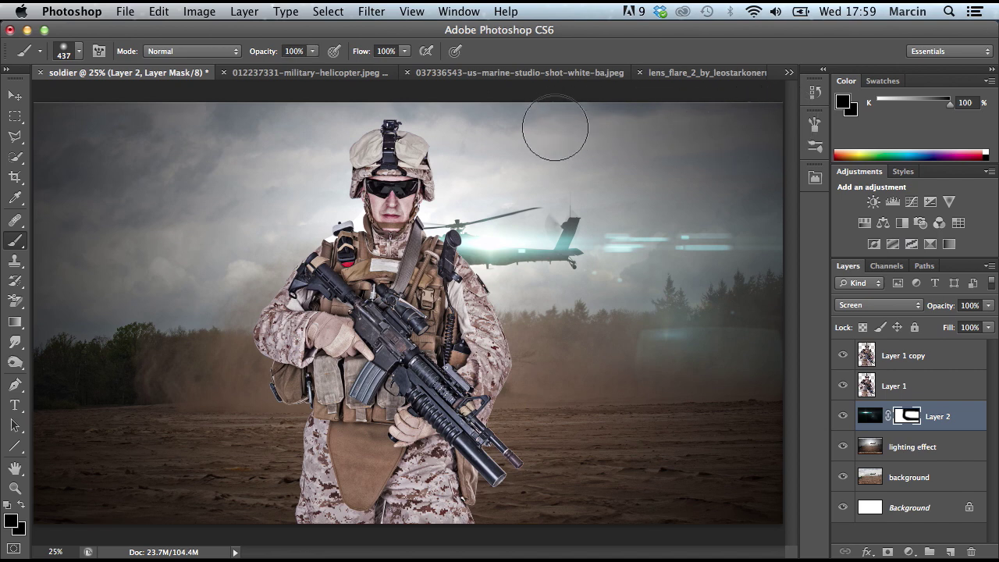
pyautogui.click(970, 304)
pyautogui.write('80')
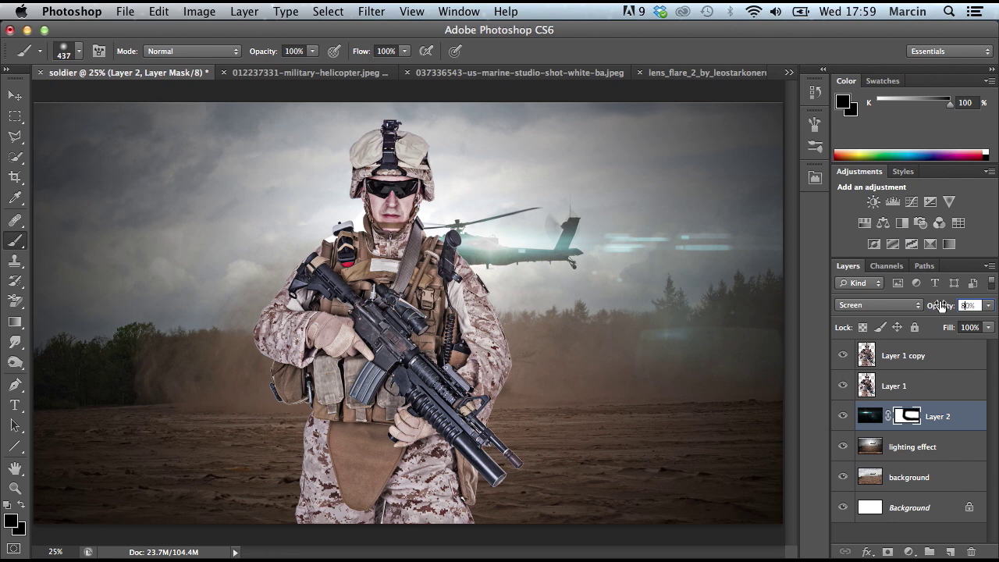
pyautogui.write('90')
pyautogui.press('Return')
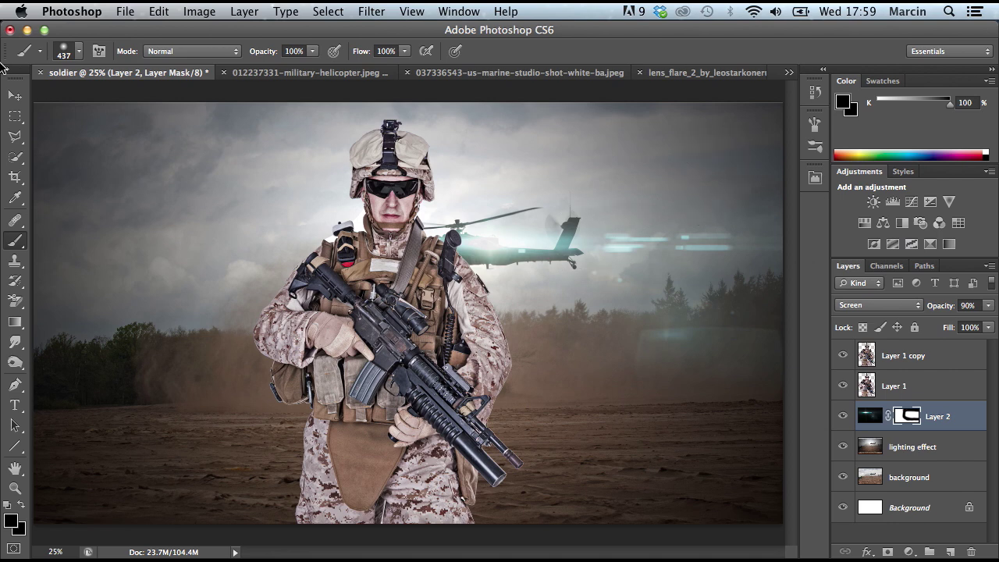
pyautogui.click(15, 95)
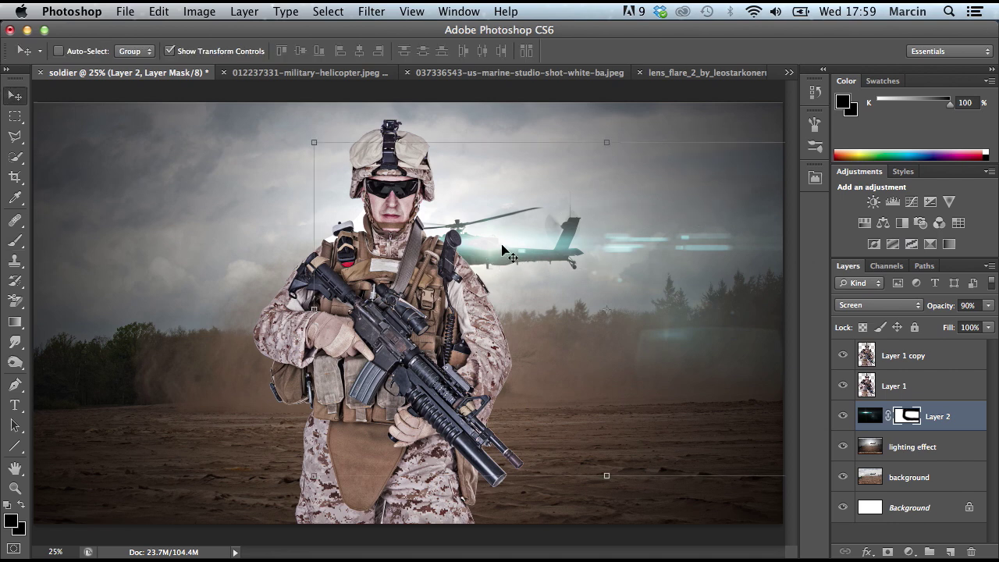
# Step: Nudge the masked lens flare slightly up and right, then select Layer 1 copy
pyautogui.moveTo(505, 248); pyautogui.dragTo(509, 247)
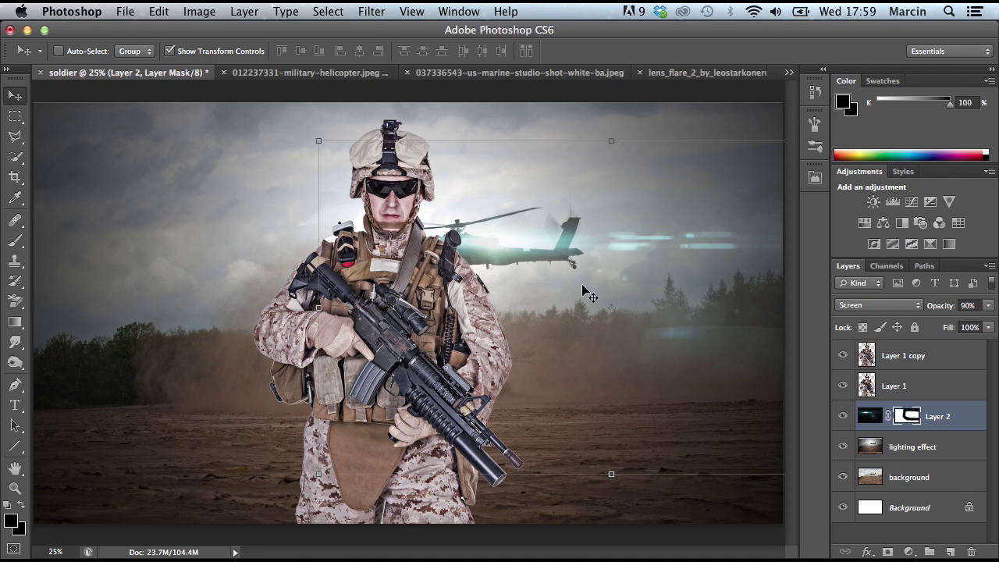
pyautogui.click(922, 361)
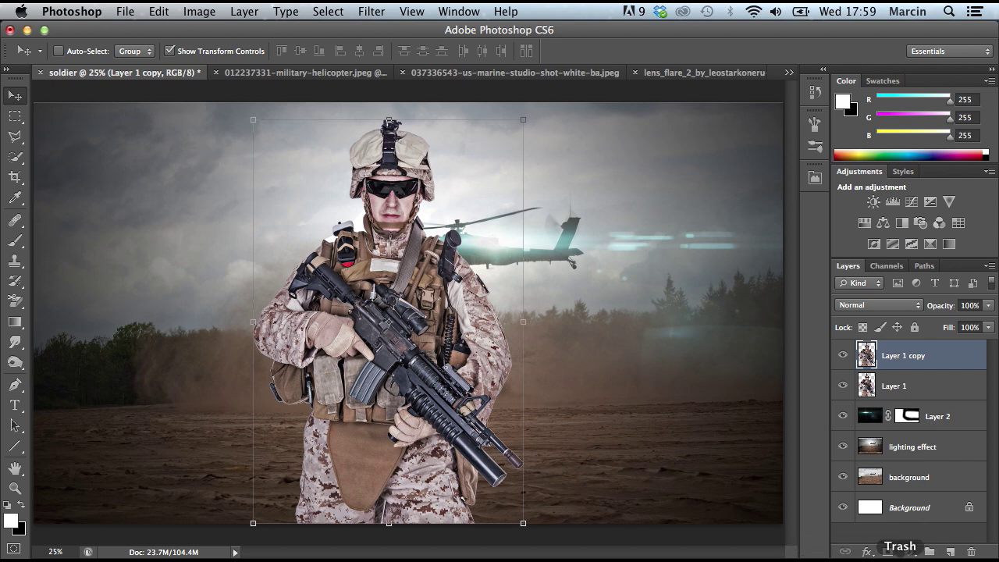
# Step: Add a Hue/Saturation adjustment layer with Saturation lowered to -50
pyautogui.click(910, 552)
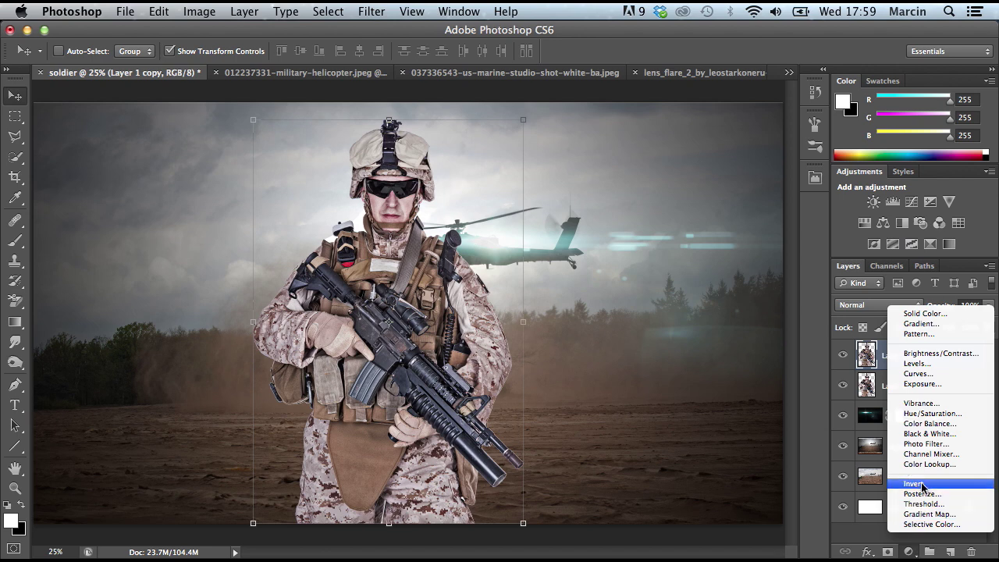
pyautogui.click(929, 412)
pyautogui.moveTo(639, 303); pyautogui.dragTo(612, 306)
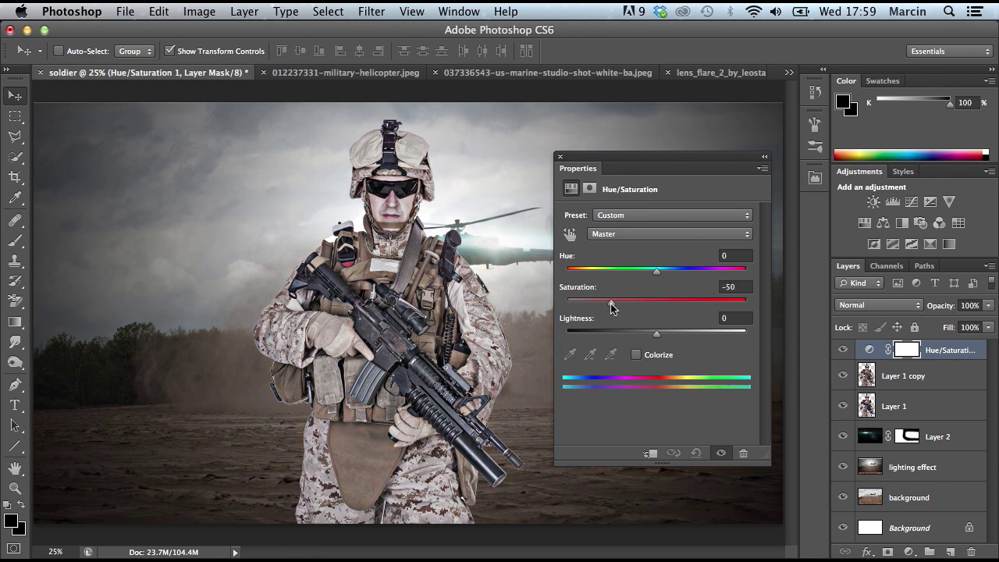
pyautogui.click(559, 159)
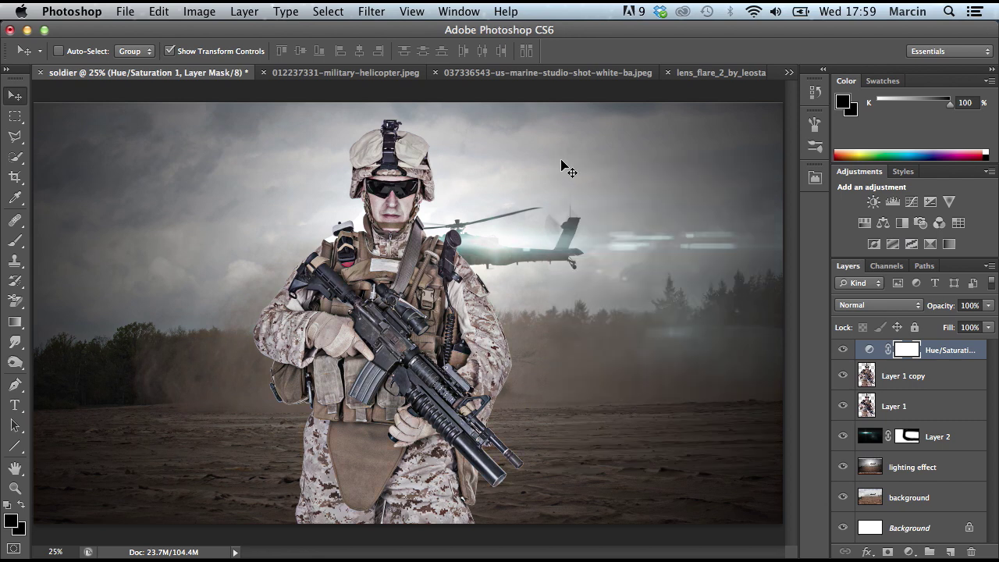
# Step: Bring up the fill/adjustment layer menu to add a Gradient Map
pyautogui.click(909, 552)
# Step: Add the Gradient Map and try the Red-Green and Violet-Orange presets in the Gradient Editor
pyautogui.click(924, 519)
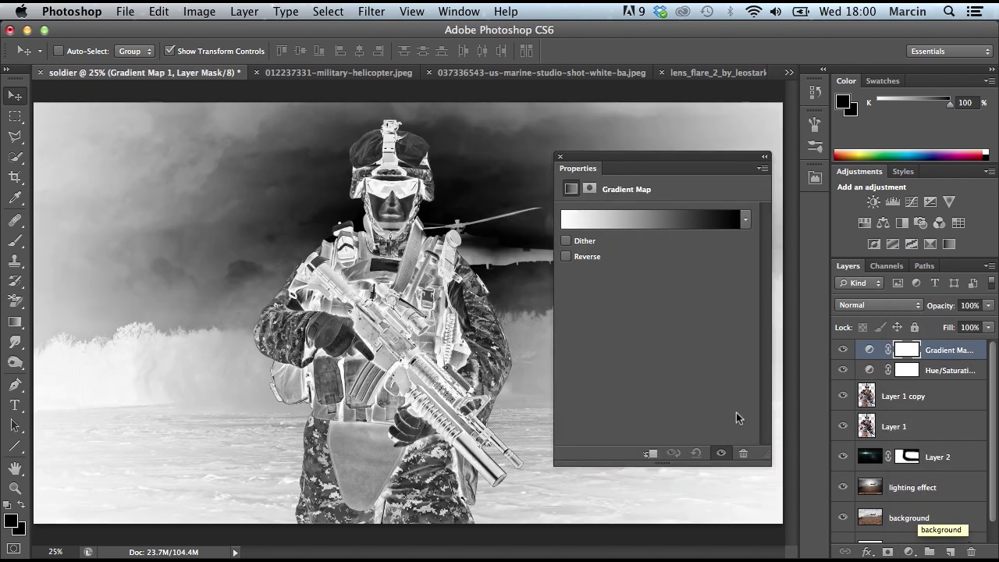
pyautogui.click(602, 221)
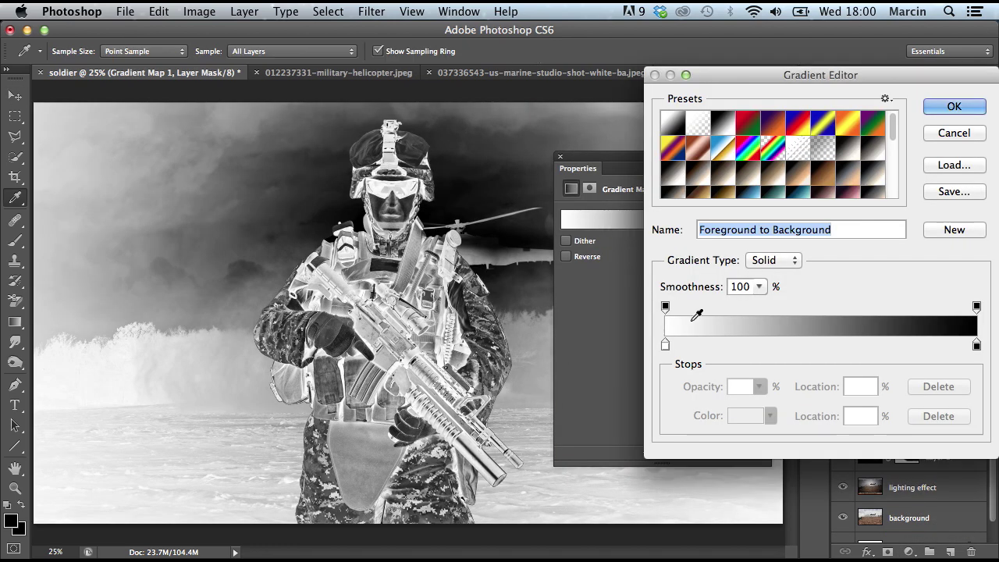
pyautogui.click(748, 123)
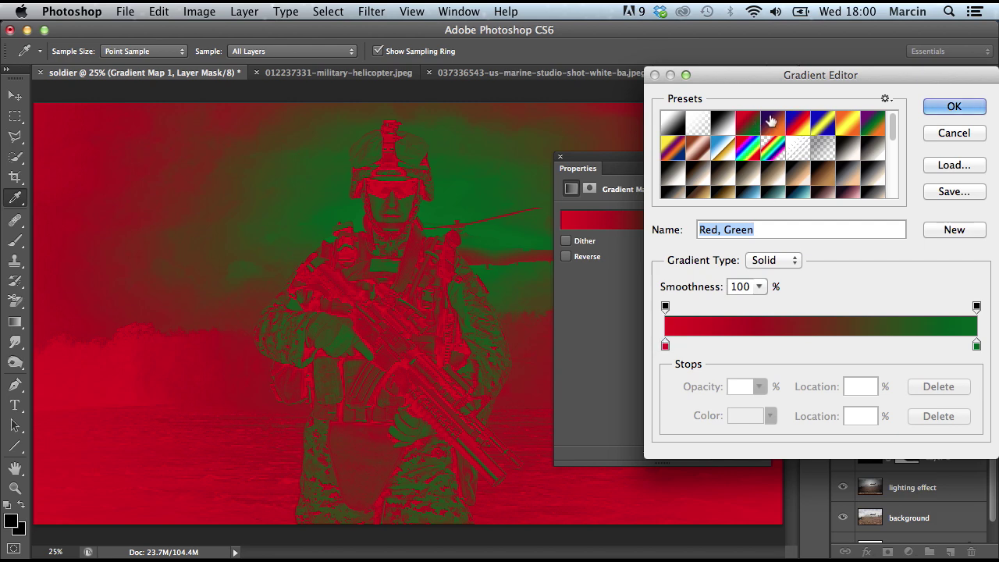
pyautogui.click(771, 121)
# Step: Set the gradient's left colour stop to dark brown
pyautogui.click(665, 345)
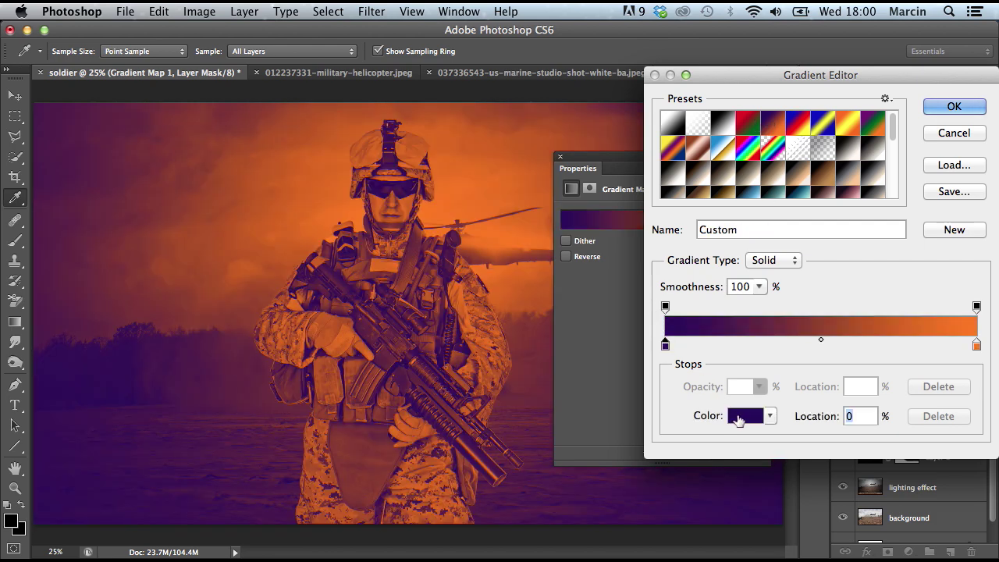
pyautogui.click(739, 419)
pyautogui.click(790, 363)
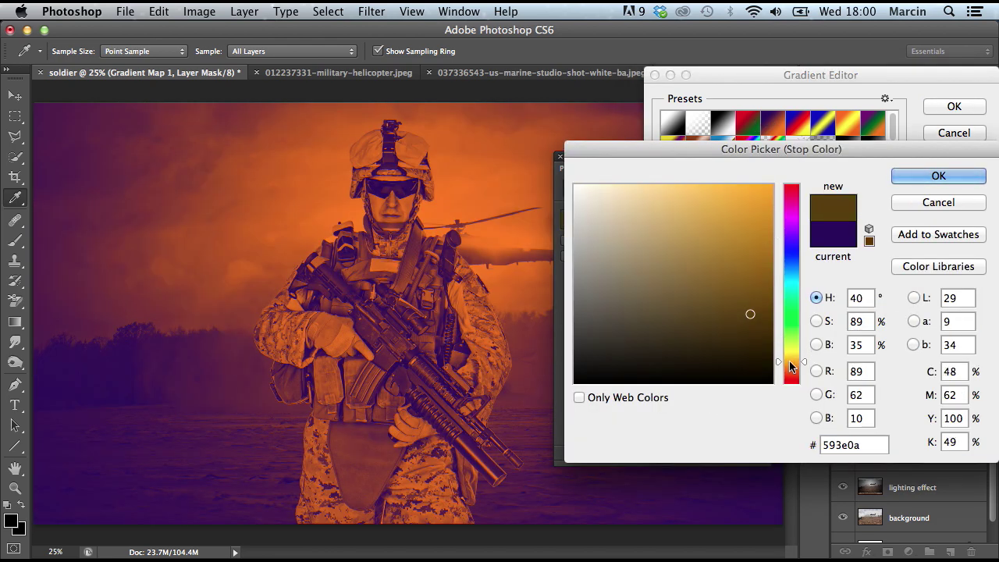
pyautogui.moveTo(791, 366); pyautogui.dragTo(790, 368)
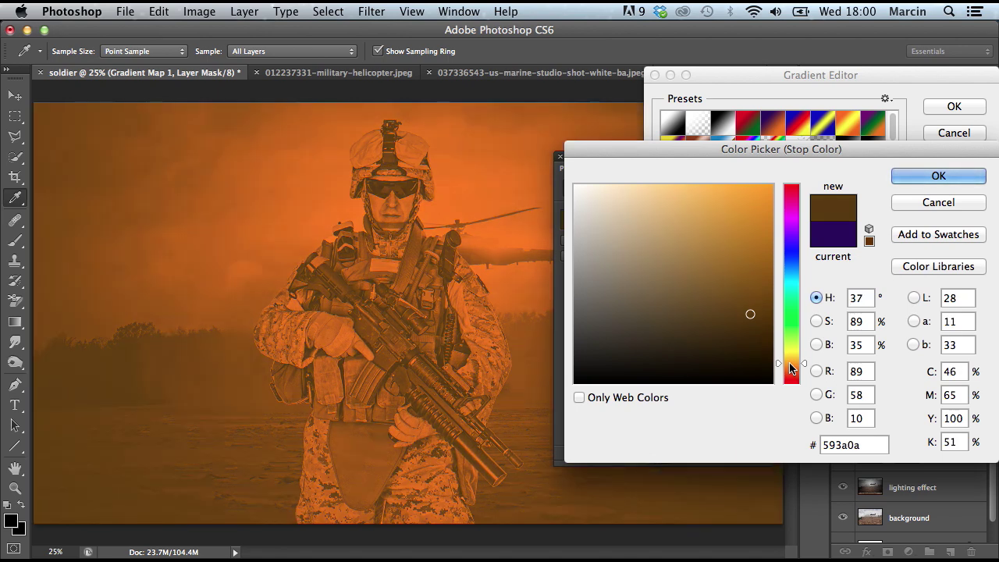
pyautogui.click(937, 178)
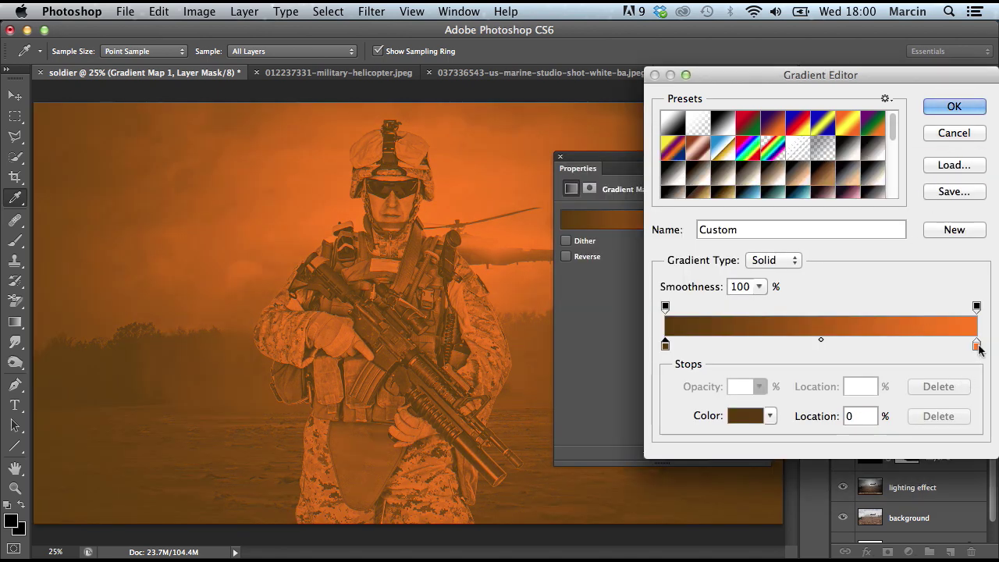
# Step: Set the right colour stop to muted olive and apply the brown-to-olive gradient
pyautogui.click(977, 345)
pyautogui.click(745, 416)
pyautogui.moveTo(791, 367); pyautogui.dragTo(790, 358)
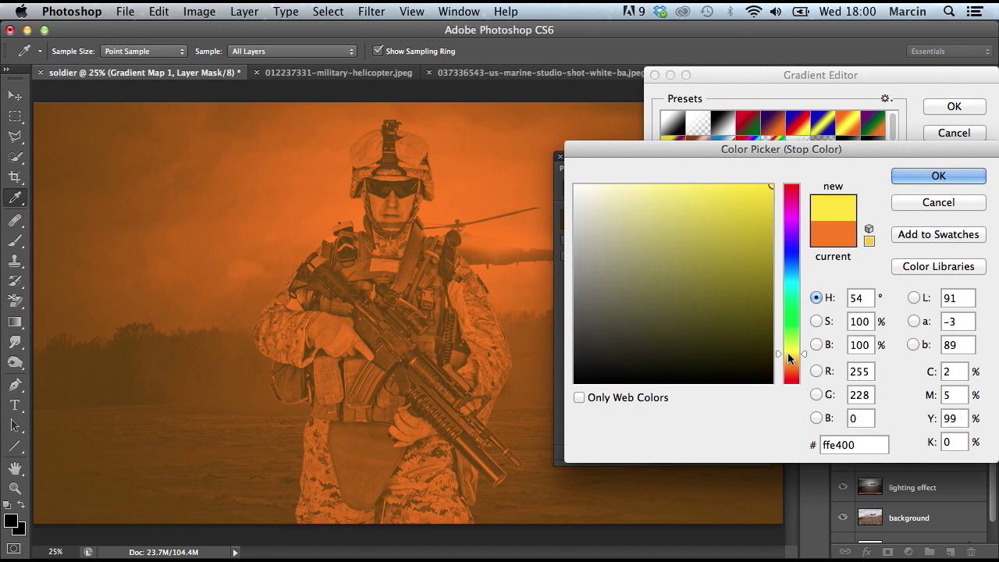
pyautogui.moveTo(708, 310); pyautogui.dragTo(664, 297)
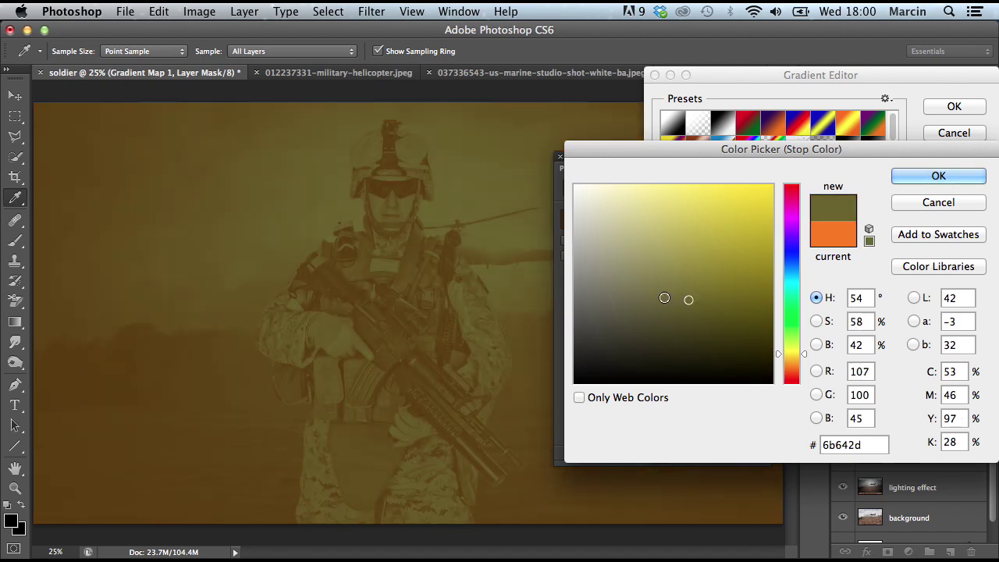
pyautogui.click(983, 178)
pyautogui.click(954, 110)
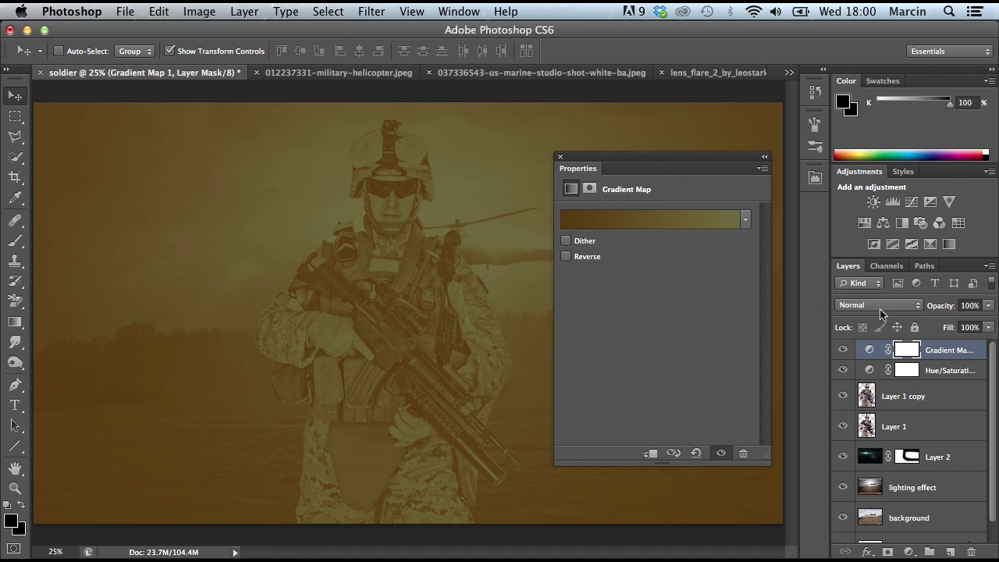
# Step: Blend the Gradient Map layer in Soft Light, then select the layer and its mask
pyautogui.click(880, 306)
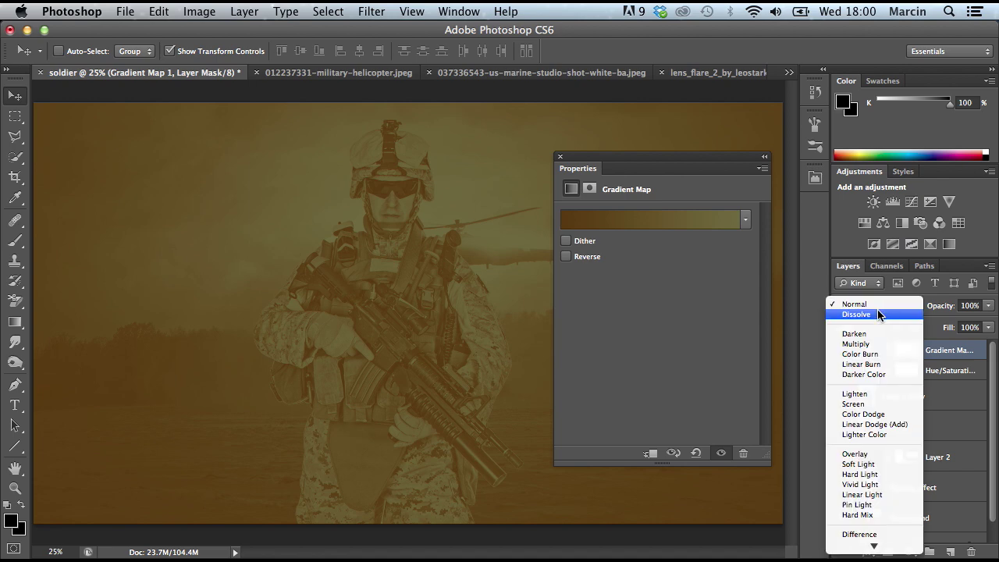
pyautogui.click(861, 464)
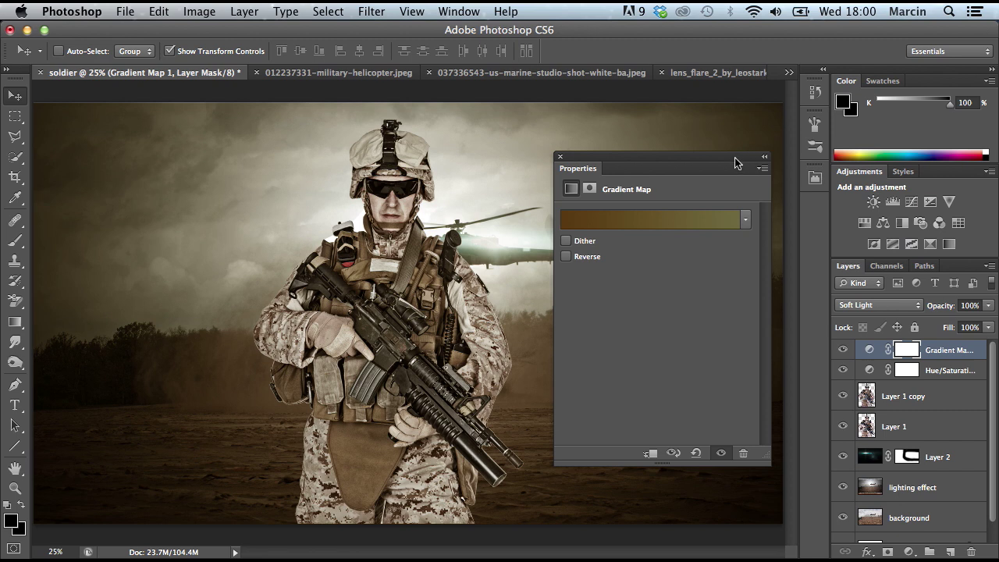
pyautogui.click(560, 156)
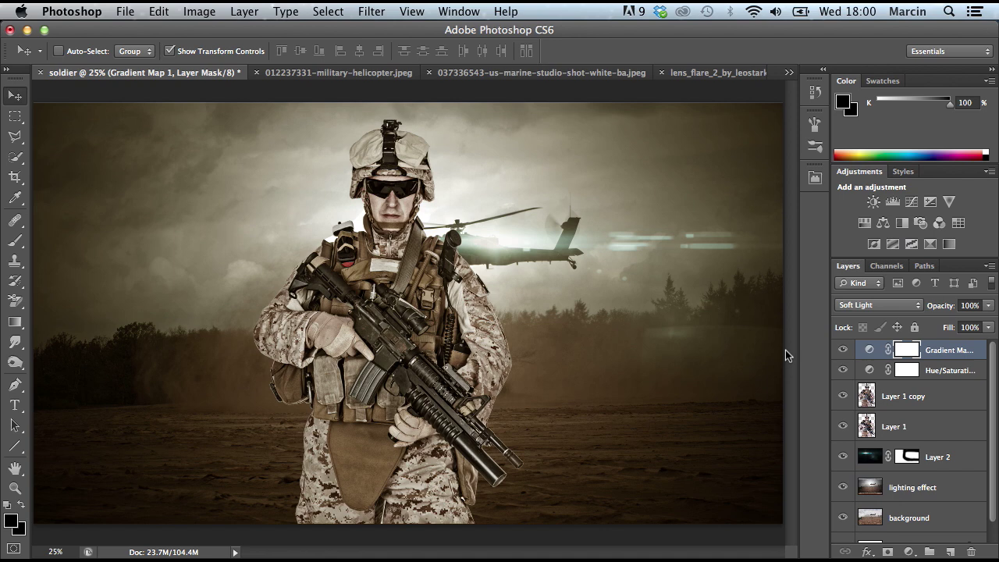
pyautogui.click(939, 353)
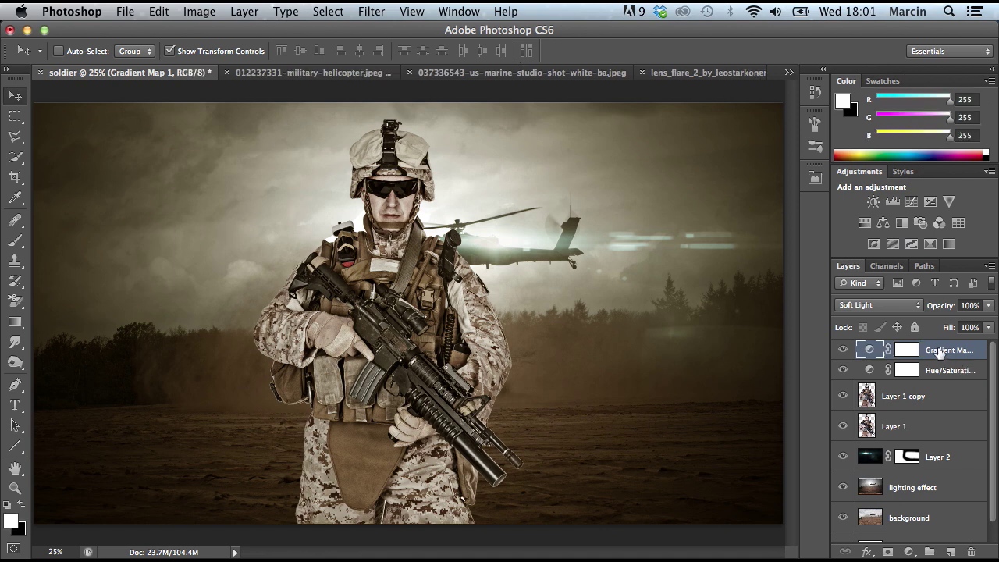
pyautogui.click(906, 351)
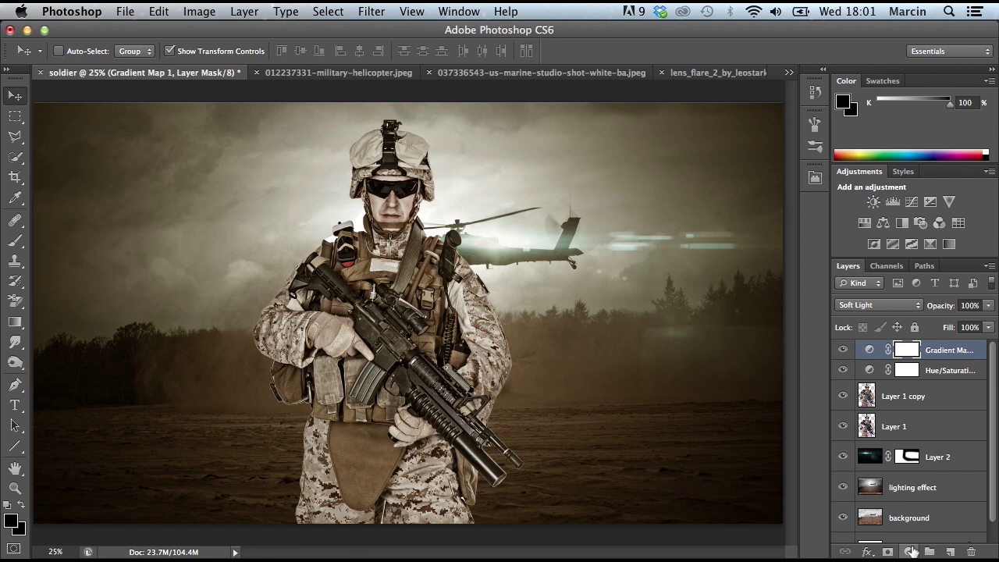
# Step: Add a Curves adjustment layer with a contrast S-curve on the RGB channel
pyautogui.click(910, 552)
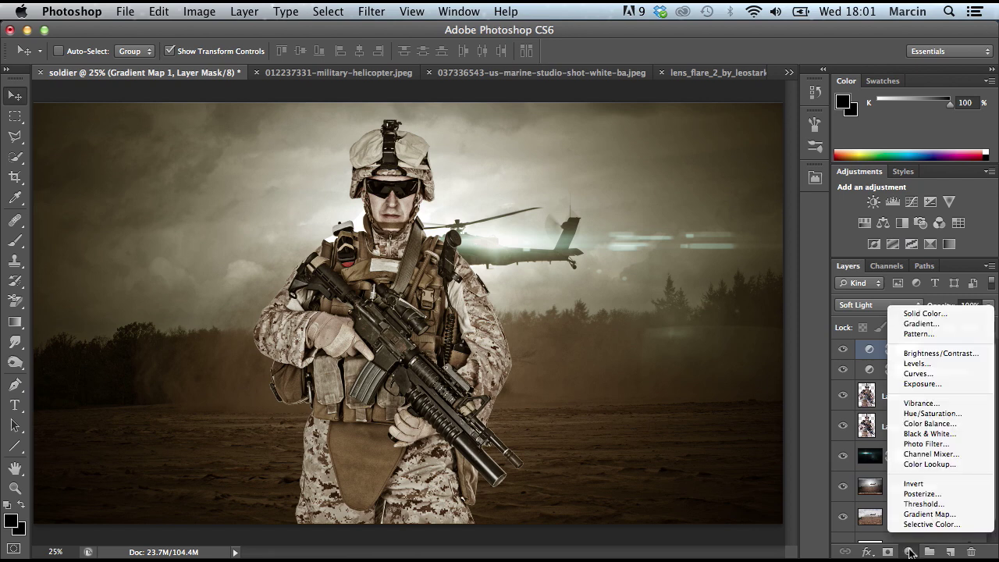
pyautogui.click(918, 374)
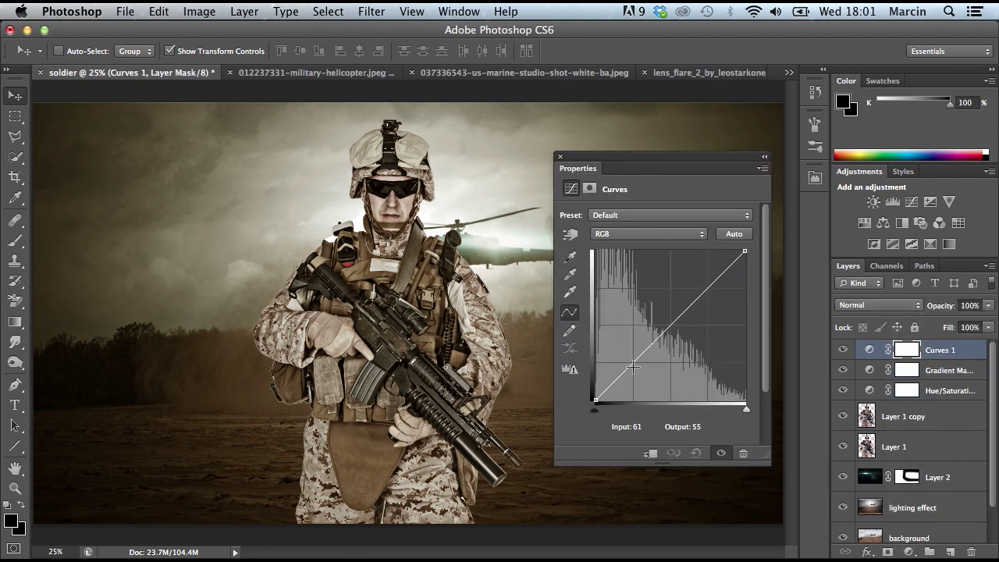
pyautogui.click(634, 368)
pyautogui.moveTo(713, 283); pyautogui.dragTo(707, 284)
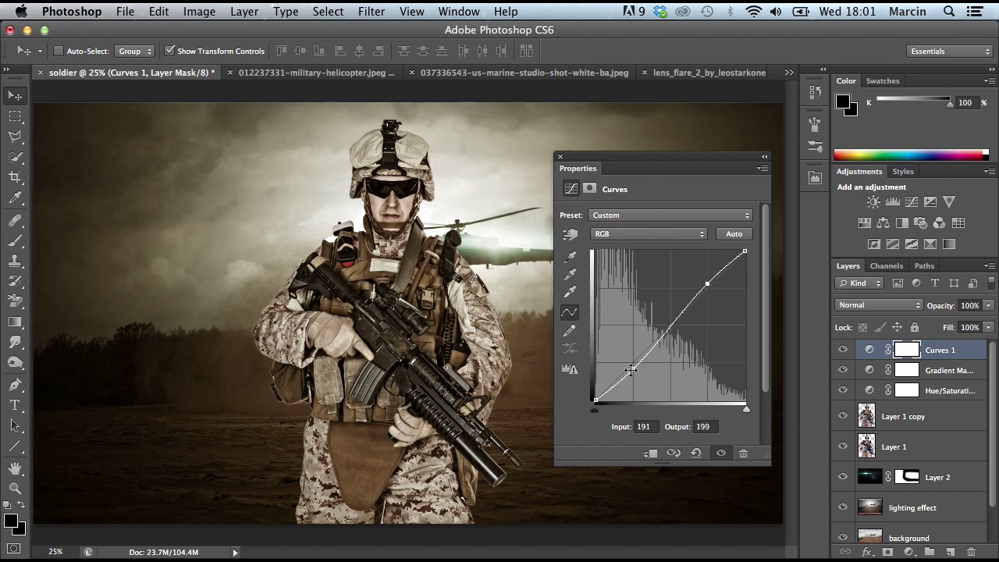
pyautogui.click(632, 370)
pyautogui.moveTo(633, 370); pyautogui.dragTo(633, 373)
# Step: On the Blue curve, raise the black point and pull the midtones down to warm the image
pyautogui.click(645, 237)
pyautogui.click(624, 263)
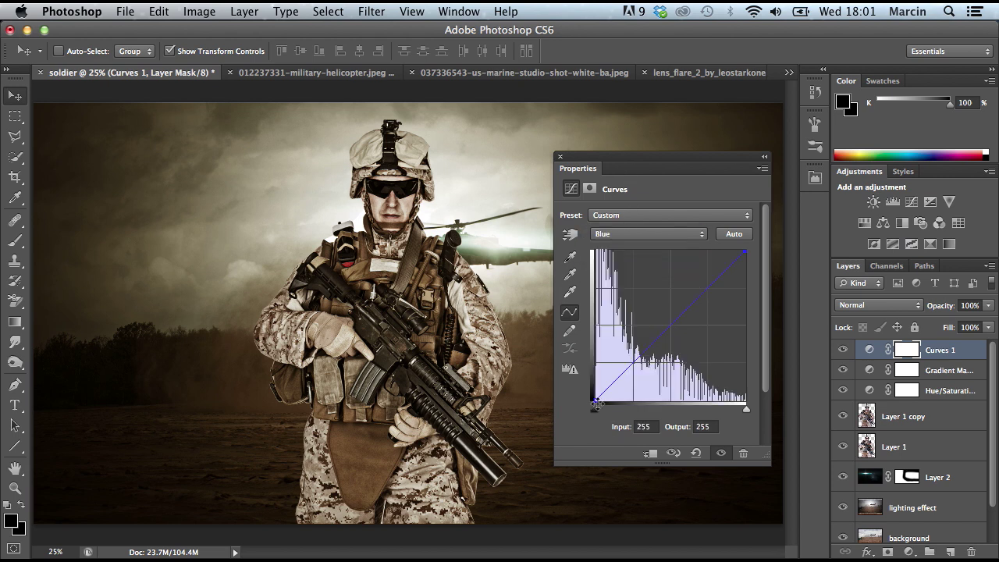
pyautogui.moveTo(596, 404); pyautogui.dragTo(595, 392)
pyautogui.moveTo(665, 329); pyautogui.dragTo(670, 331)
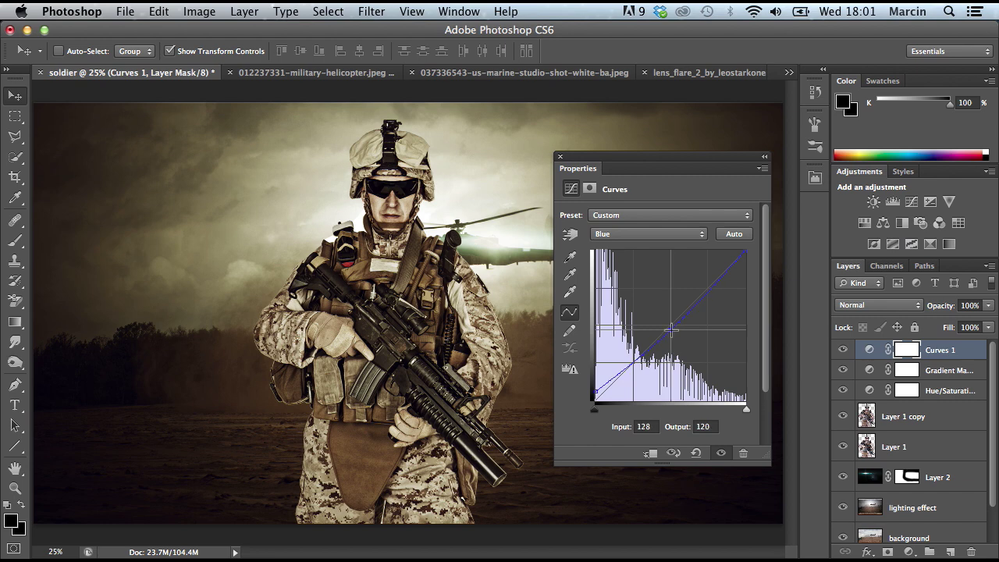
pyautogui.click(558, 158)
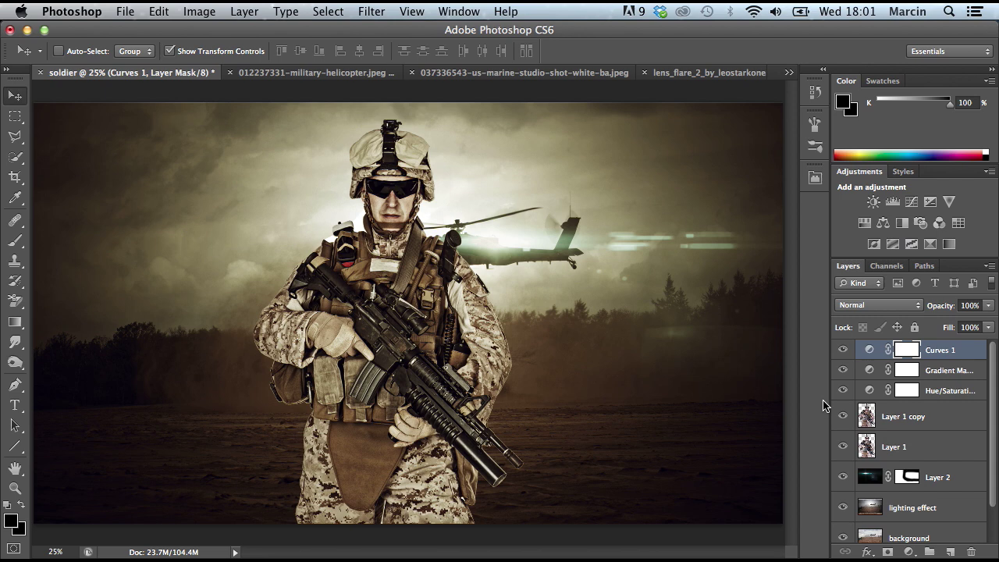
# Step: Add a black (000000) Solid Color fill layer blended in Screen mode
pyautogui.click(909, 552)
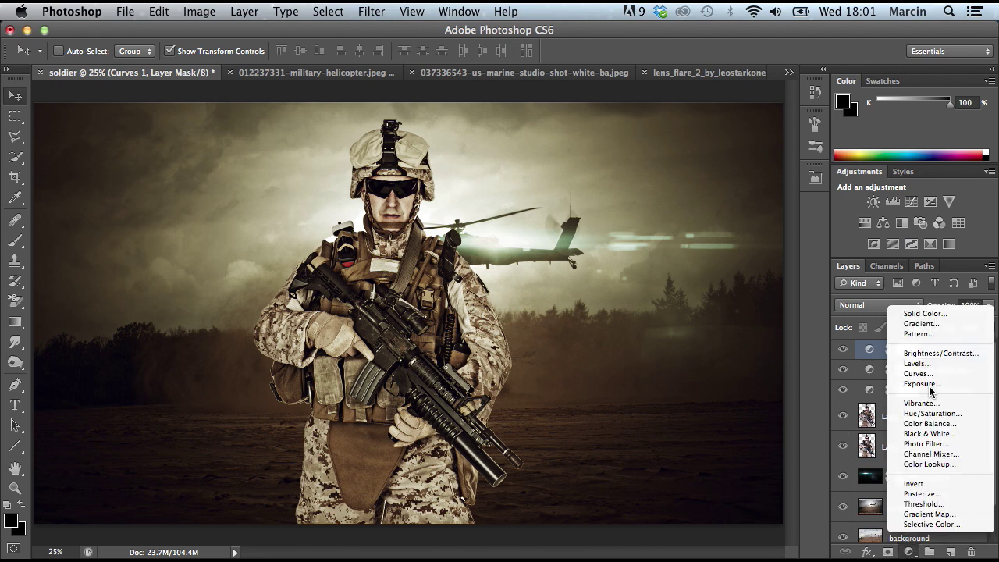
pyautogui.click(927, 314)
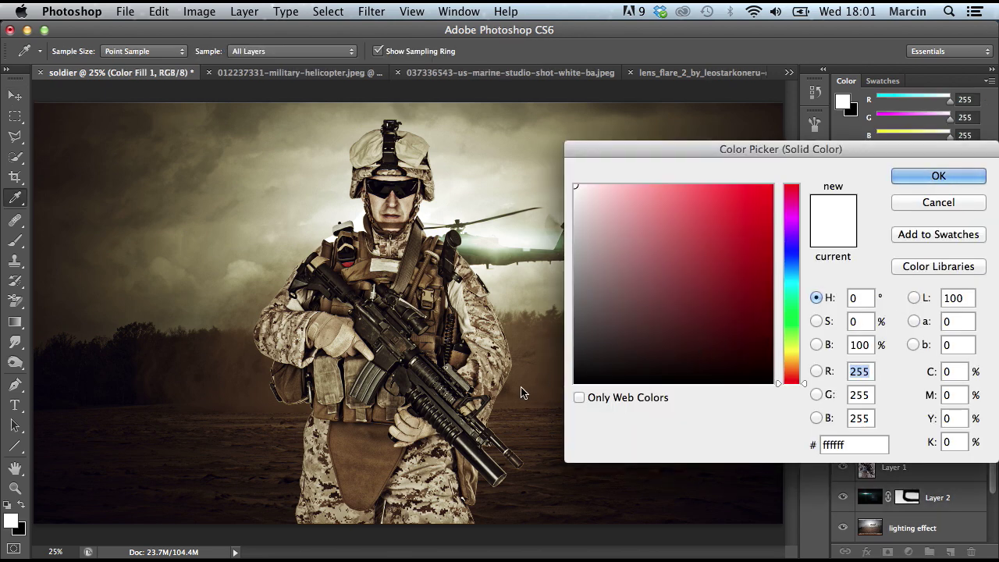
pyautogui.moveTo(574, 367); pyautogui.dragTo(551, 394)
pyautogui.click(955, 172)
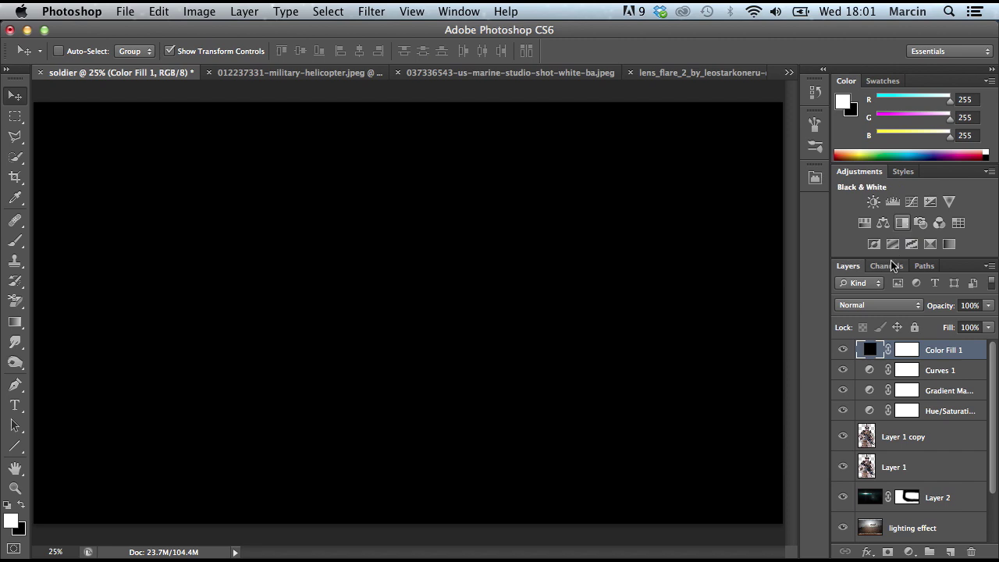
pyautogui.click(886, 305)
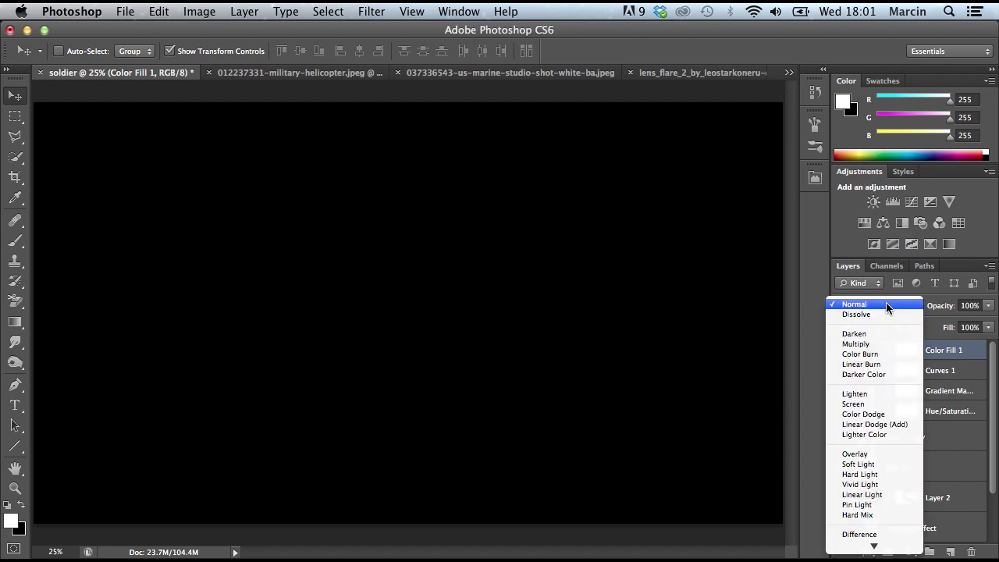
pyautogui.click(880, 405)
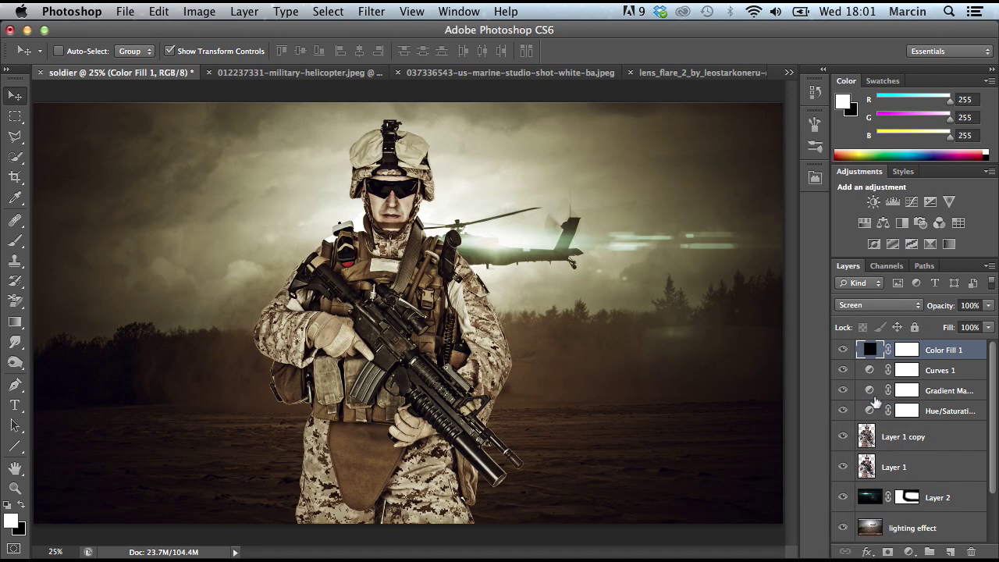
pyautogui.click(368, 16)
pyautogui.moveTo(443, 247)
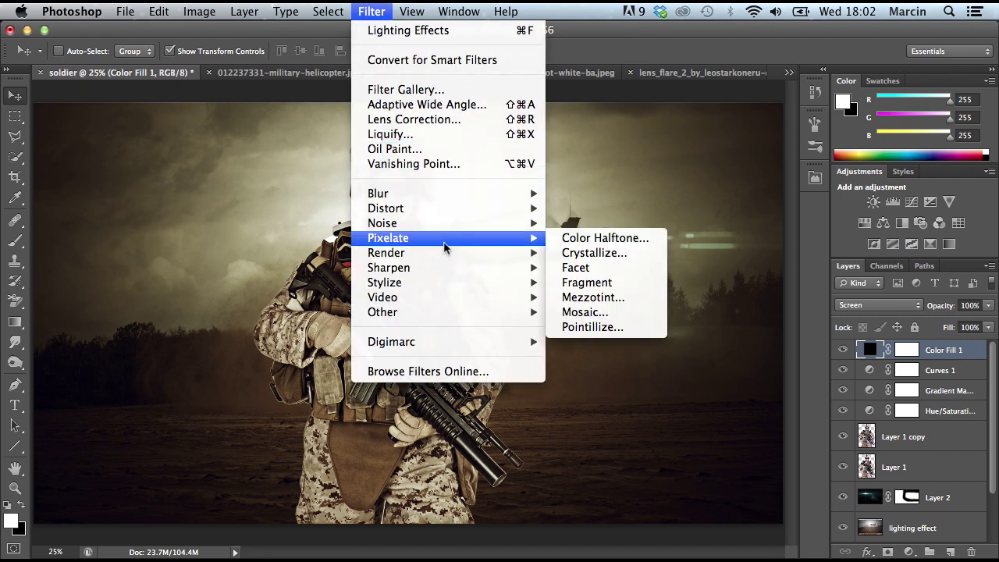
# Step: Render a Lens Flare on the rasterized Color Fill 1 beside the soldier's head, nudged left
pyautogui.click(575, 298)
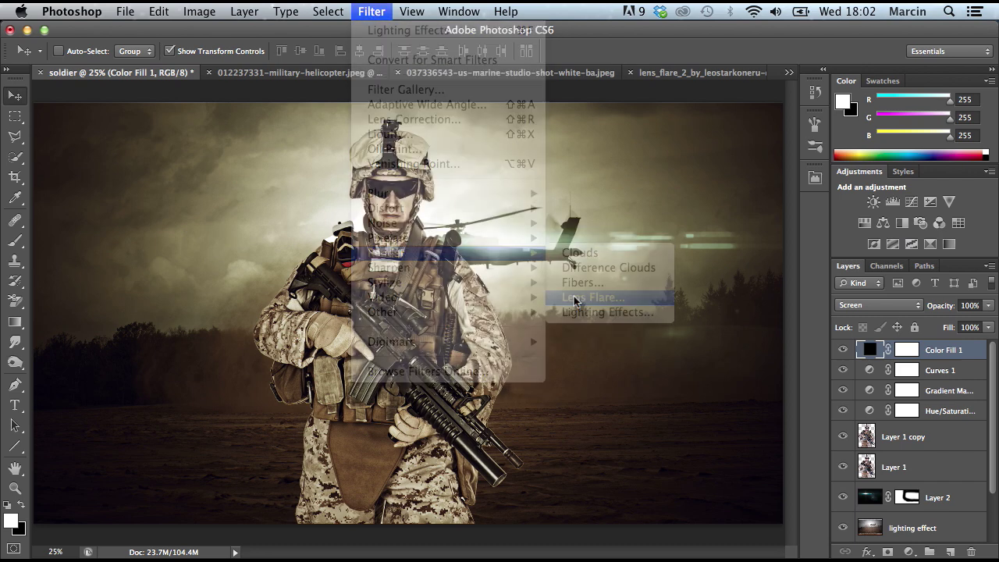
pyautogui.click(616, 225)
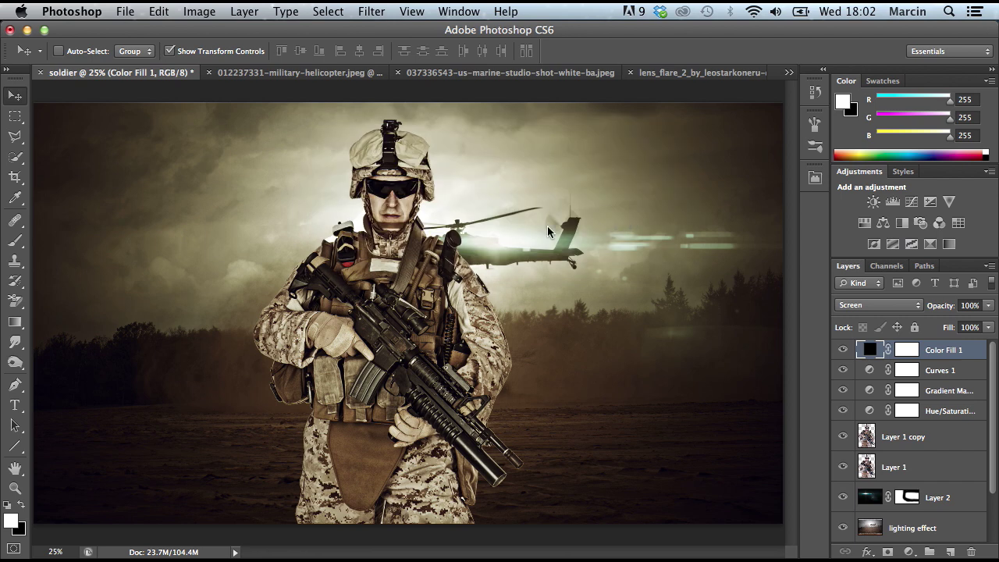
pyautogui.moveTo(495, 216); pyautogui.dragTo(484, 197)
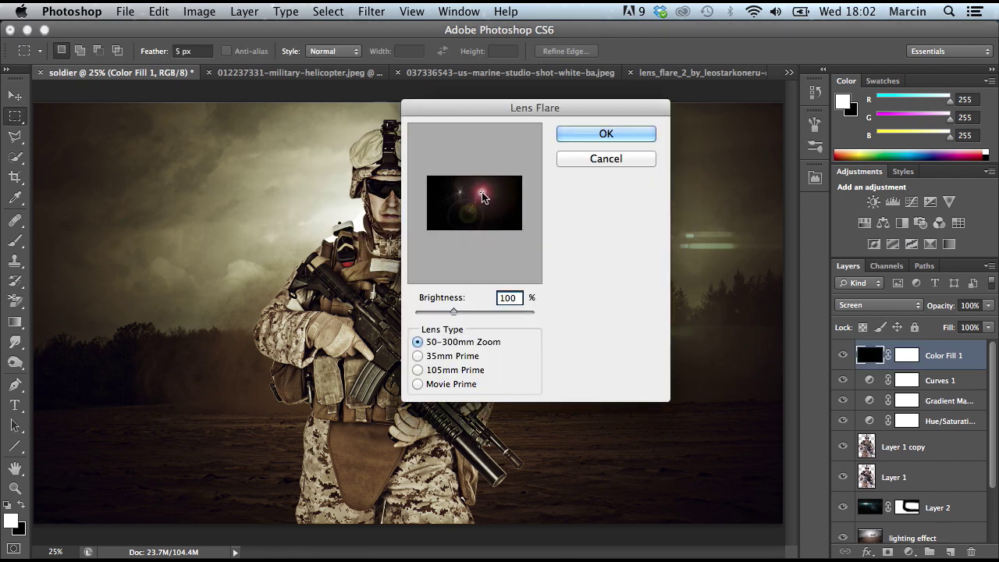
pyautogui.click(573, 133)
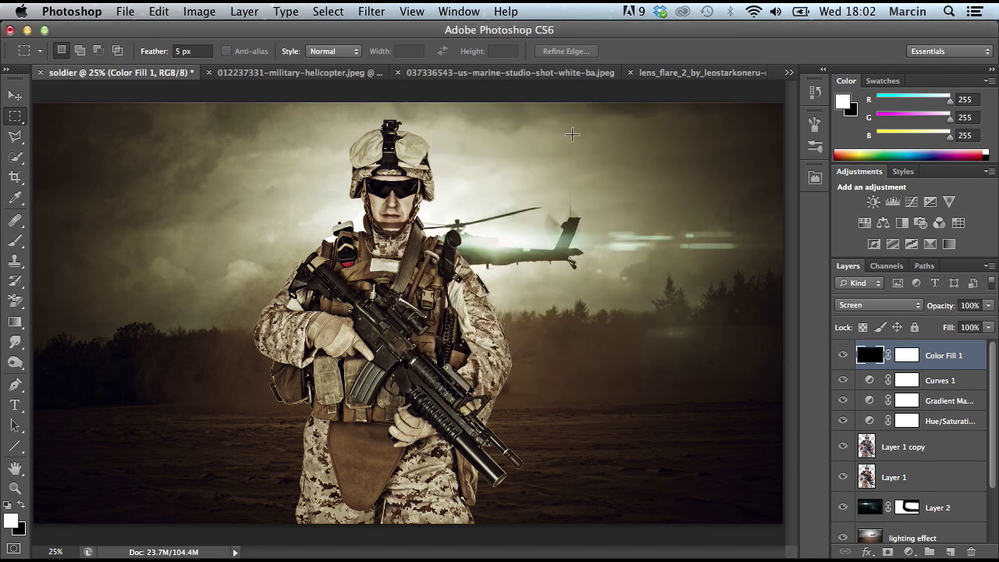
pyautogui.click(14, 95)
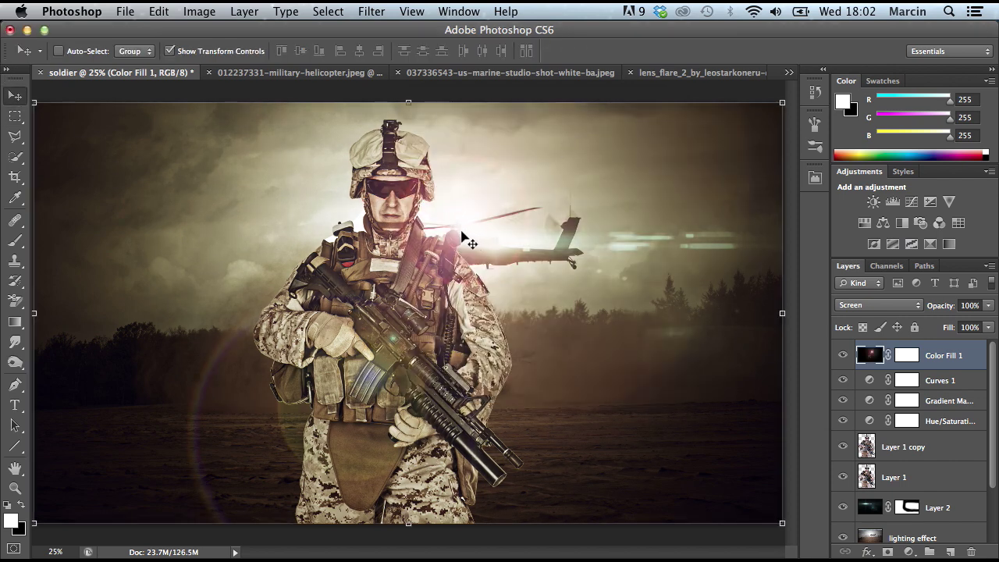
pyautogui.moveTo(461, 232); pyautogui.dragTo(454, 236)
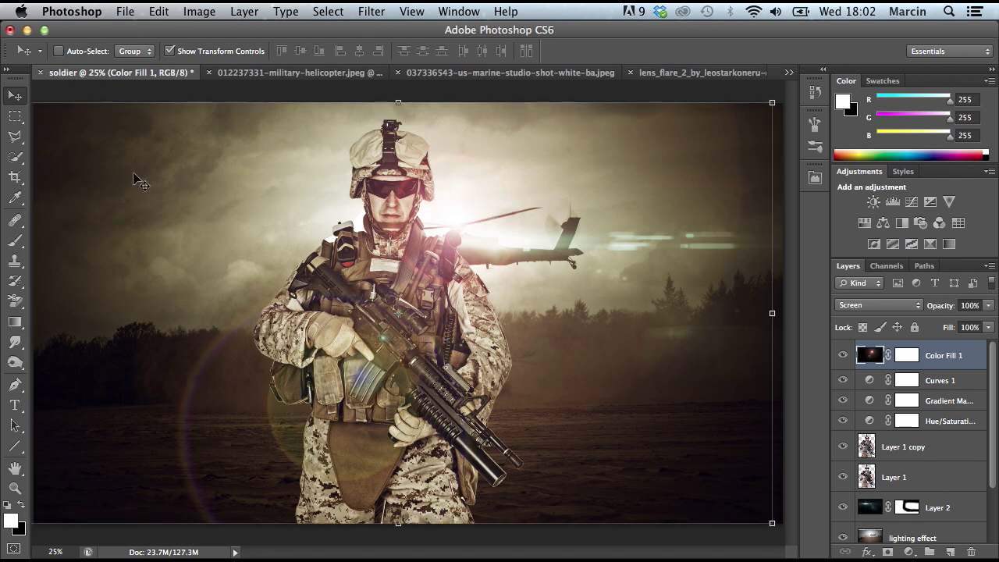
# Step: Set the Color Fill 1 flare layer's opacity to 95%
pyautogui.click(15, 116)
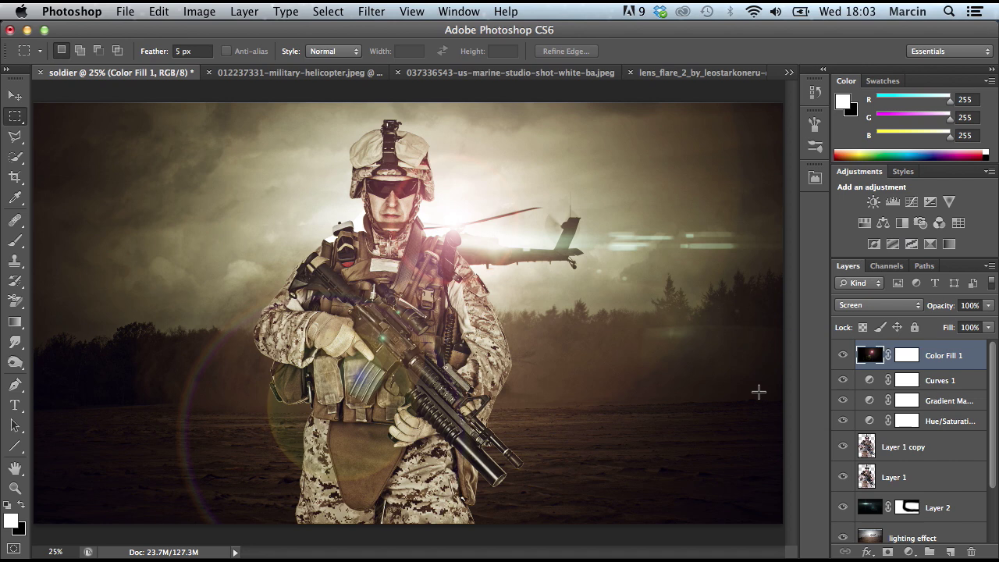
pyautogui.click(971, 305)
pyautogui.write('80')
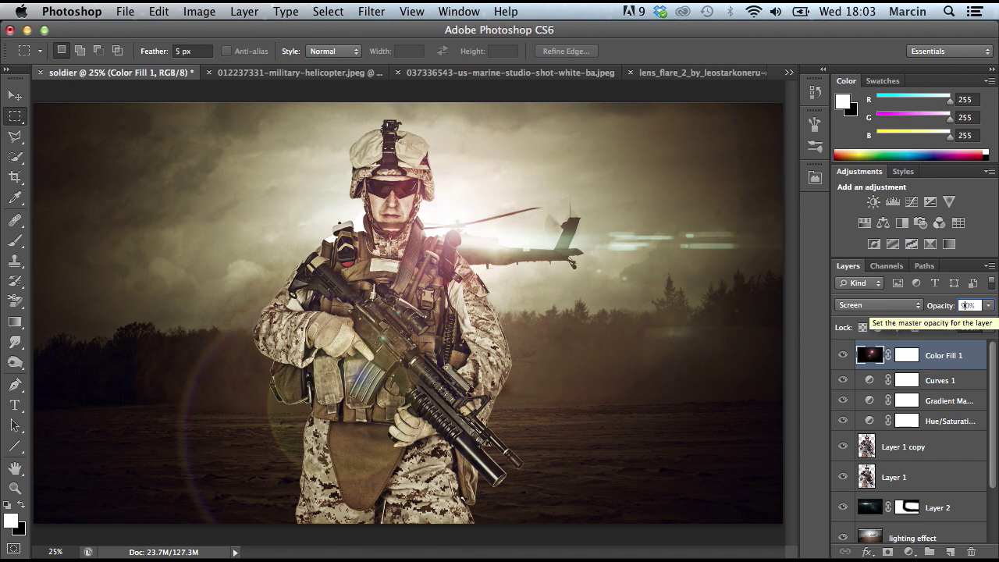
pyautogui.write('0')
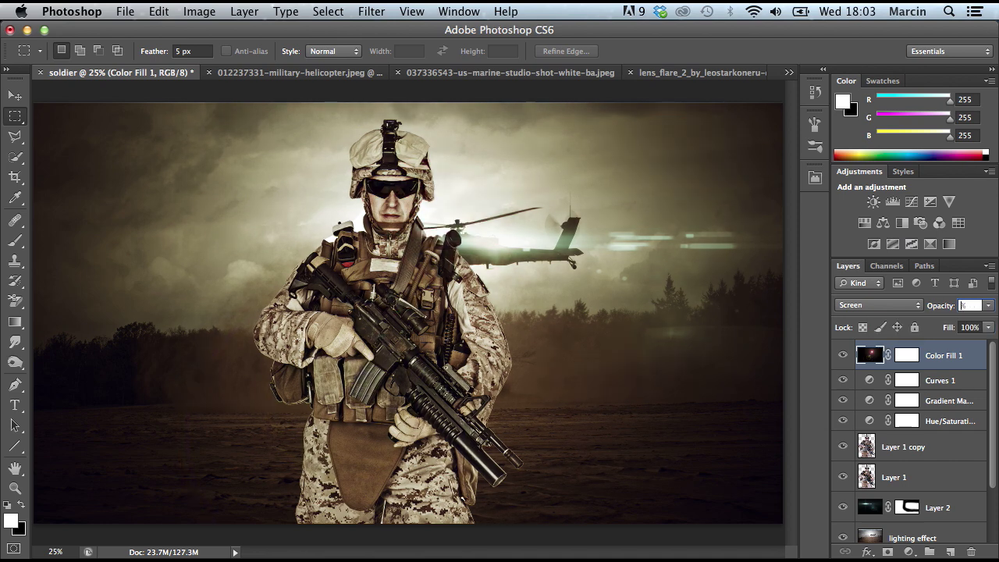
pyautogui.write('95')
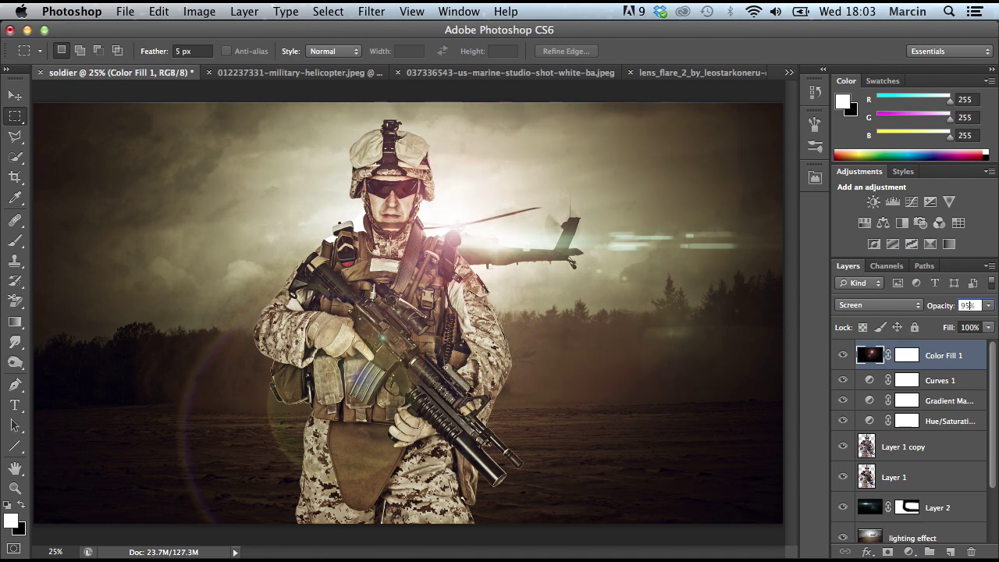
pyautogui.press('Return')
pyautogui.click(988, 305)
pyautogui.moveTo(985, 327); pyautogui.dragTo(988, 326)
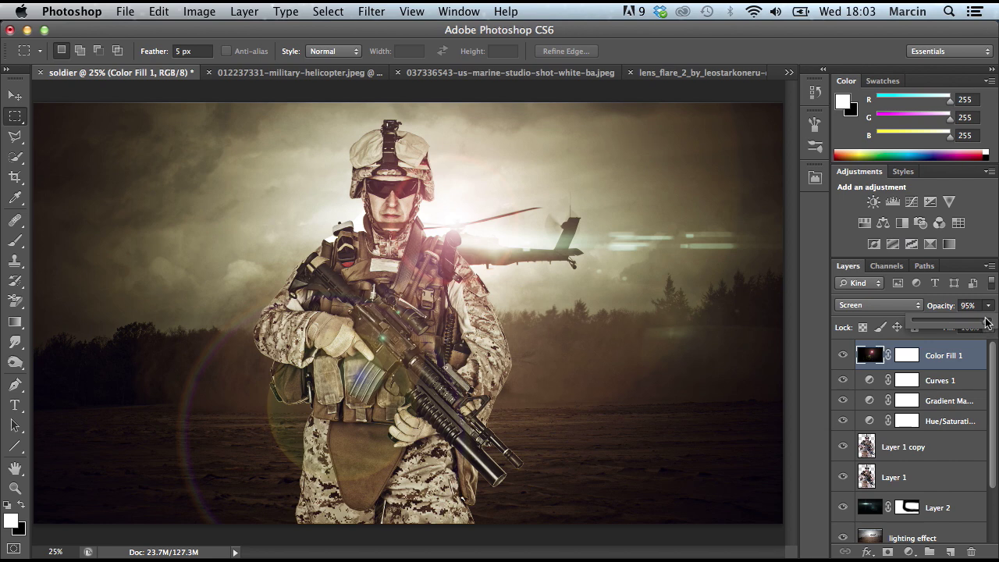
pyautogui.click(907, 355)
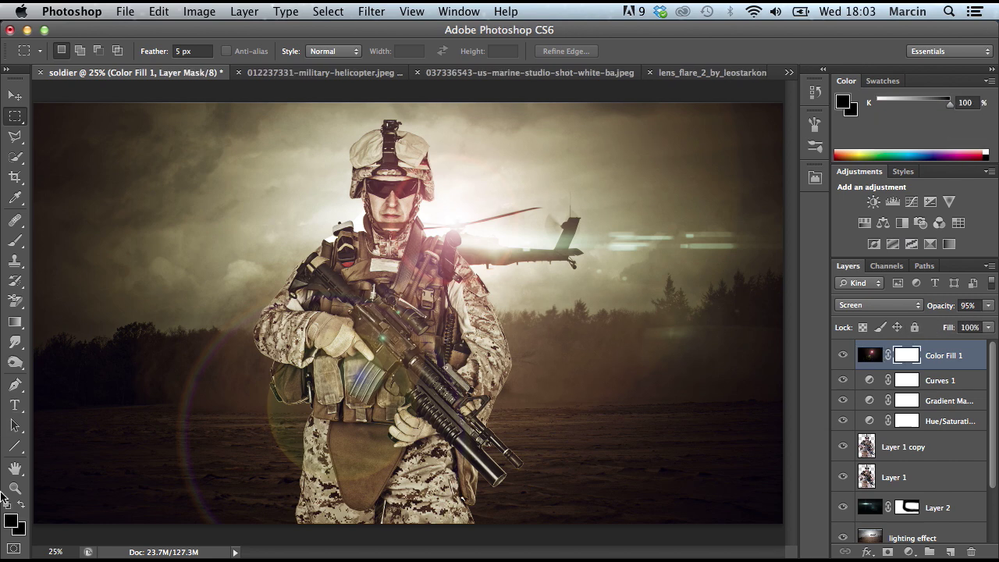
# Step: Paint the flare mask near the shoulder with a black brush at 20% opacity
pyautogui.click(12, 523)
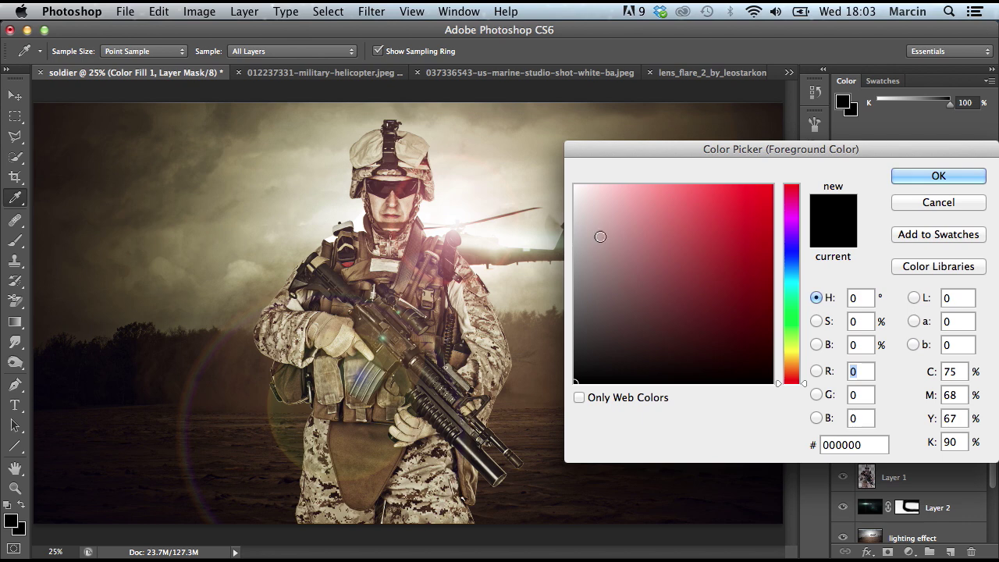
pyautogui.click(936, 175)
pyautogui.press('b')
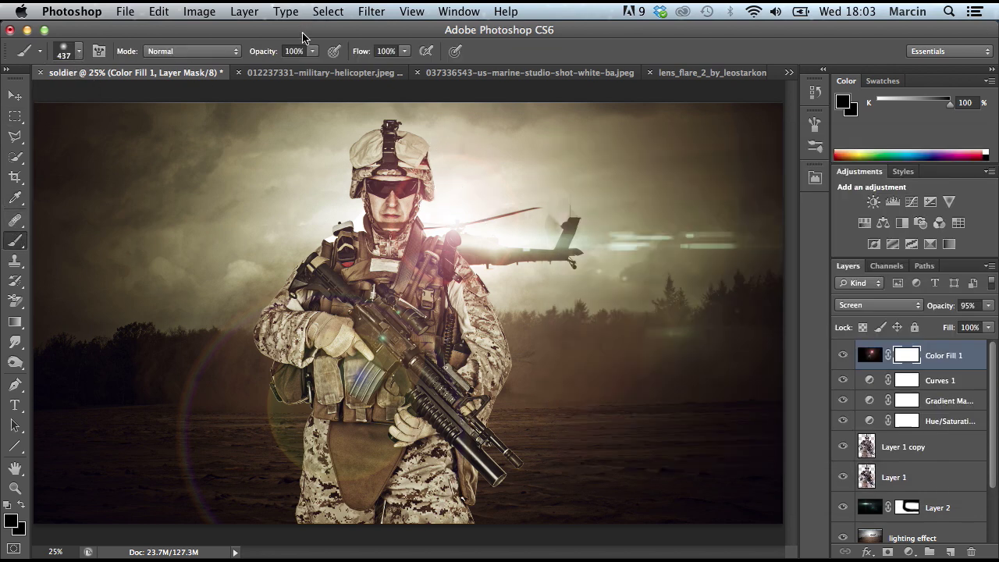
pyautogui.click(262, 50)
pyautogui.write('20')
pyautogui.press('Return')
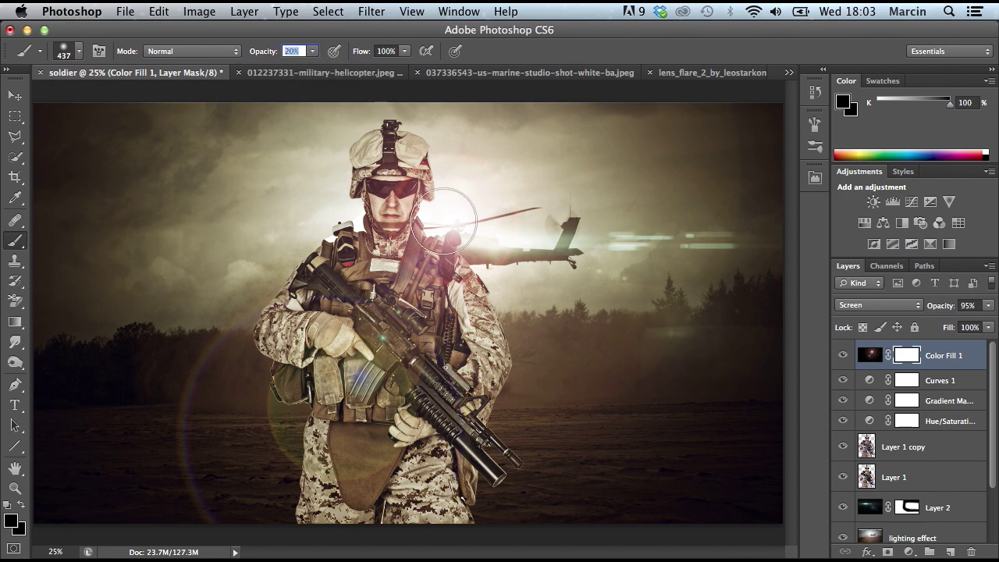
pyautogui.moveTo(445, 219)
pyautogui.mouseDown()
pyautogui.moveTo(544, 354)
pyautogui.moveTo(529, 353)
pyautogui.mouseUp()
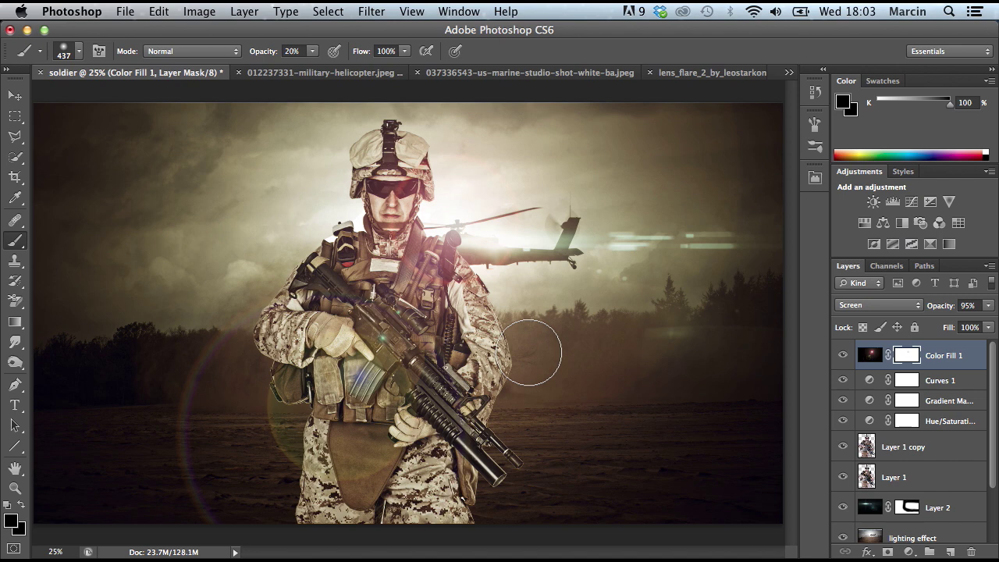
# Step: Nudge the flare slightly down and mask its glow over the chest, magazine and left hip pouch
pyautogui.click(15, 94)
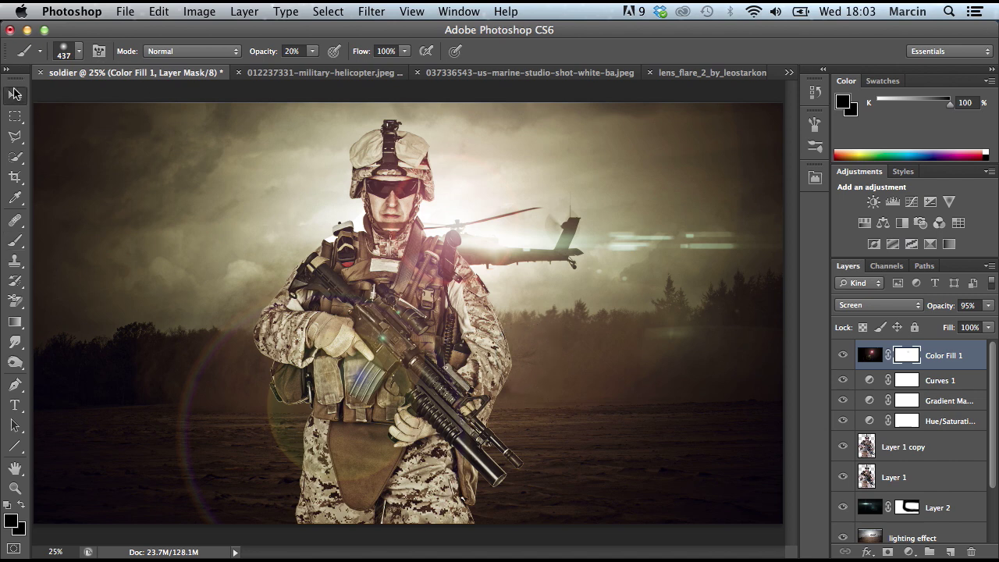
pyautogui.moveTo(450, 223); pyautogui.dragTo(450, 226)
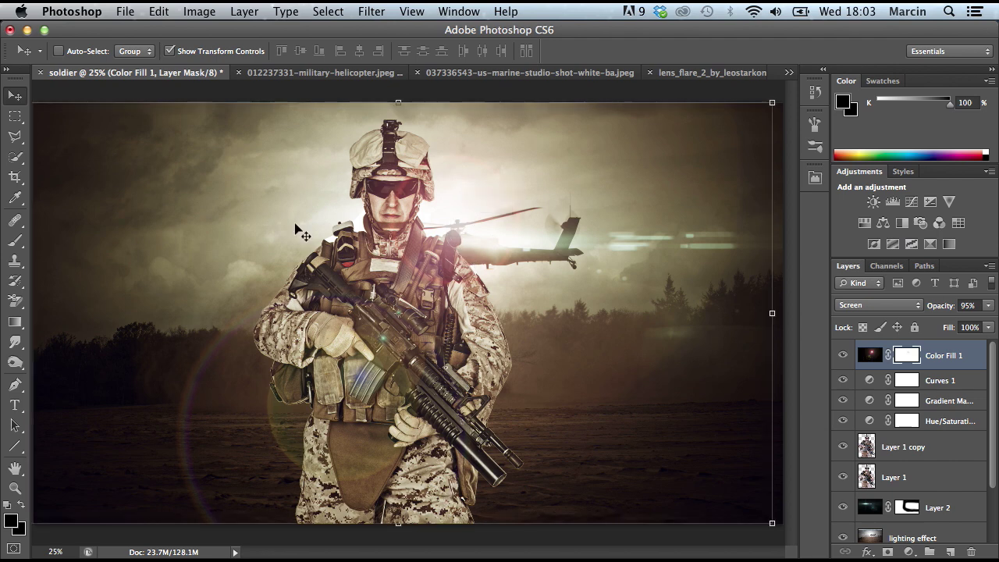
pyautogui.click(15, 116)
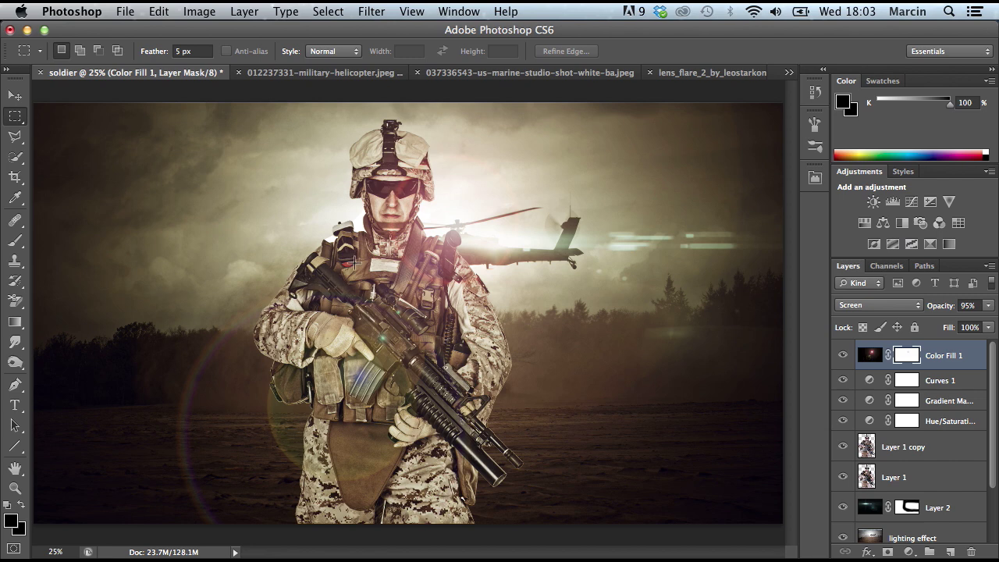
pyautogui.click(15, 241)
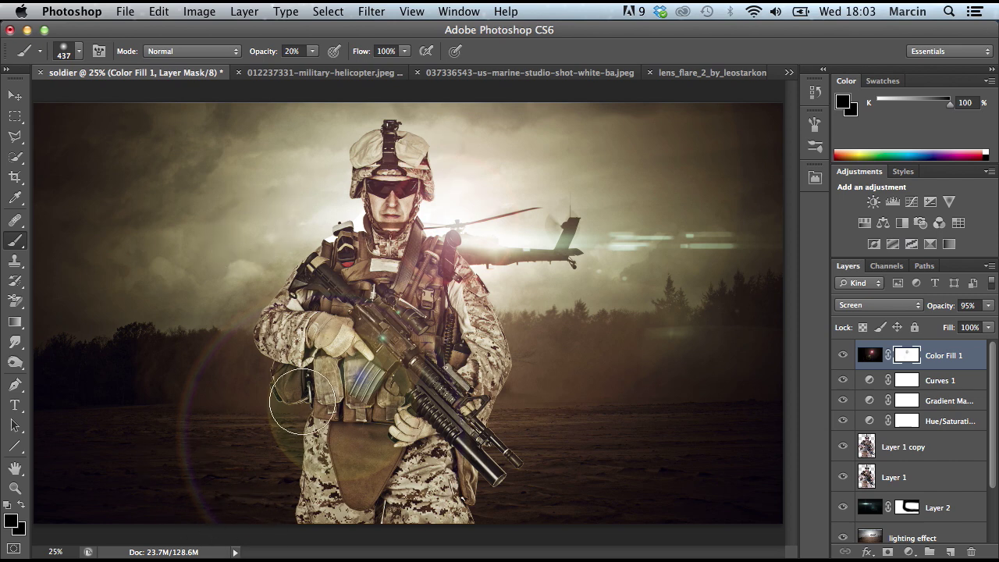
pyautogui.moveTo(303, 400)
pyautogui.mouseDown()
pyautogui.moveTo(334, 457)
pyautogui.moveTo(387, 416)
pyautogui.moveTo(331, 359)
pyautogui.moveTo(299, 458)
pyautogui.moveTo(391, 458)
pyautogui.moveTo(419, 407)
pyautogui.moveTo(304, 370)
pyautogui.moveTo(331, 396)
pyautogui.moveTo(299, 379)
pyautogui.moveTo(386, 438)
pyautogui.moveTo(382, 460)
pyautogui.moveTo(263, 457)
pyautogui.moveTo(302, 426)
pyautogui.moveTo(337, 452)
pyautogui.mouseUp()
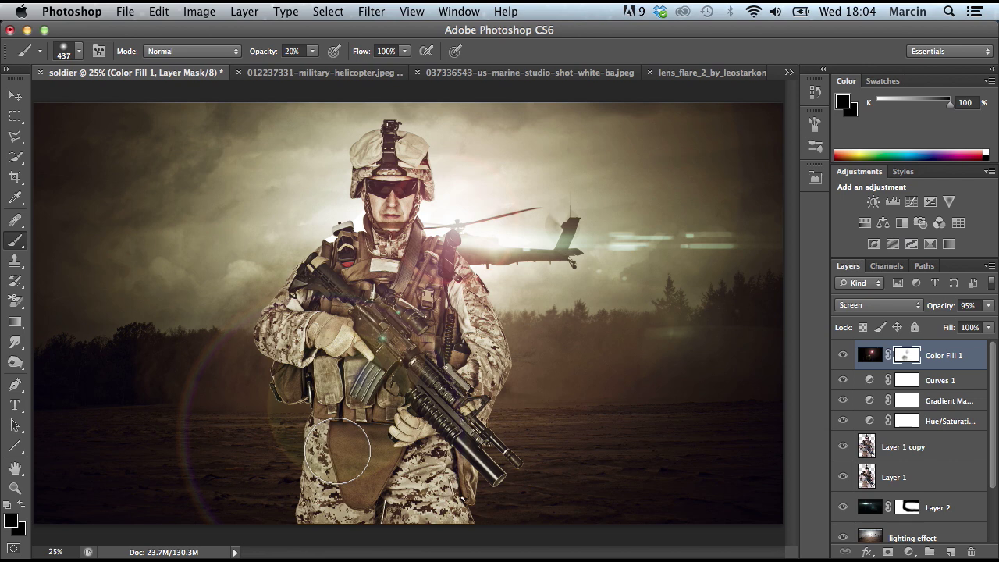
pyautogui.moveTo(337, 451); pyautogui.dragTo(316, 449)
# Step: Stamp all visible layers into a new merged layer named 'Final'
pyautogui.press('x')
pyautogui.press('super+alt+shift+e')
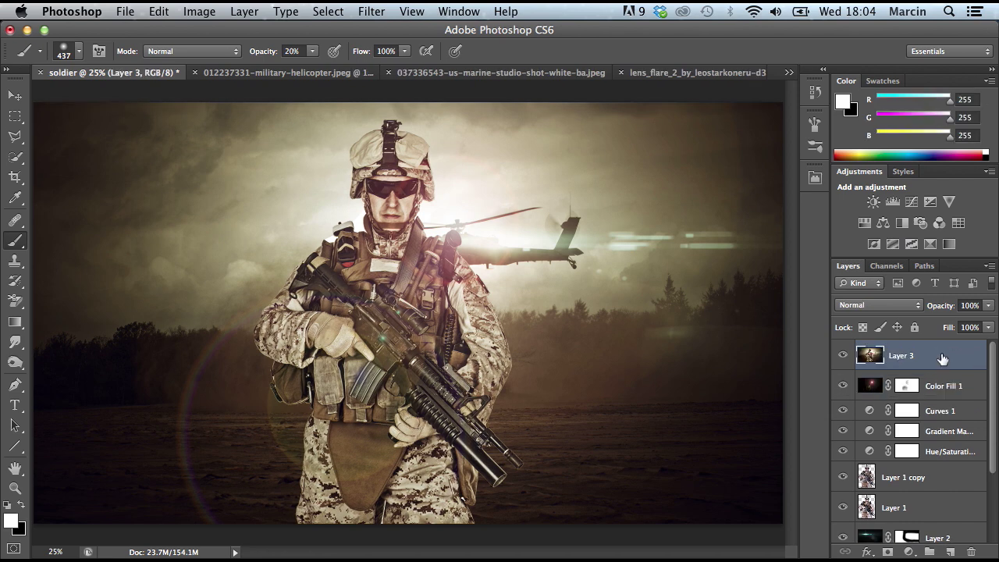
pyautogui.doubleClick(904, 355)
pyautogui.write('Final')
pyautogui.press('Return')
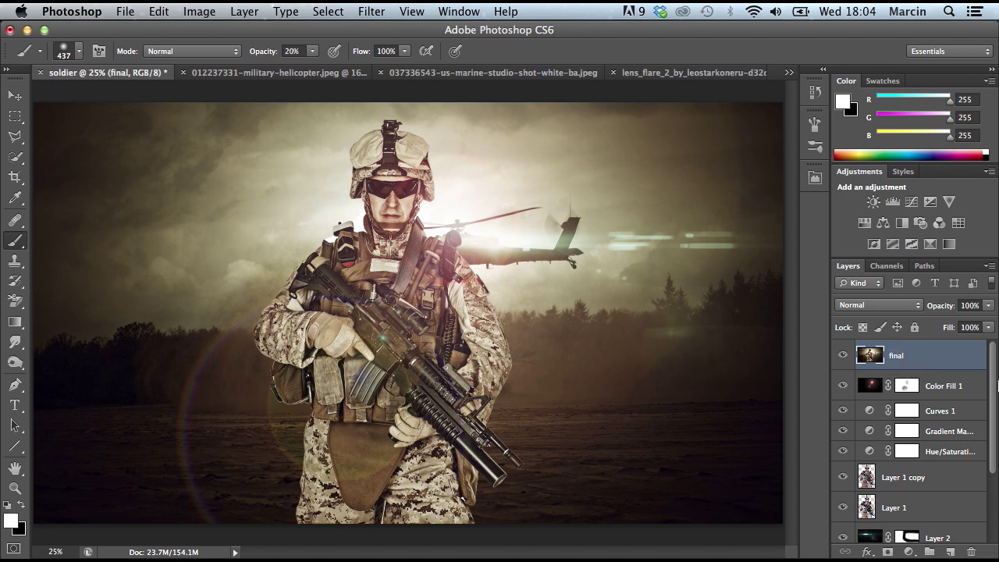
# Step: Convert the 'Final' layer to a Smart Object
pyautogui.rightClick(912, 357)
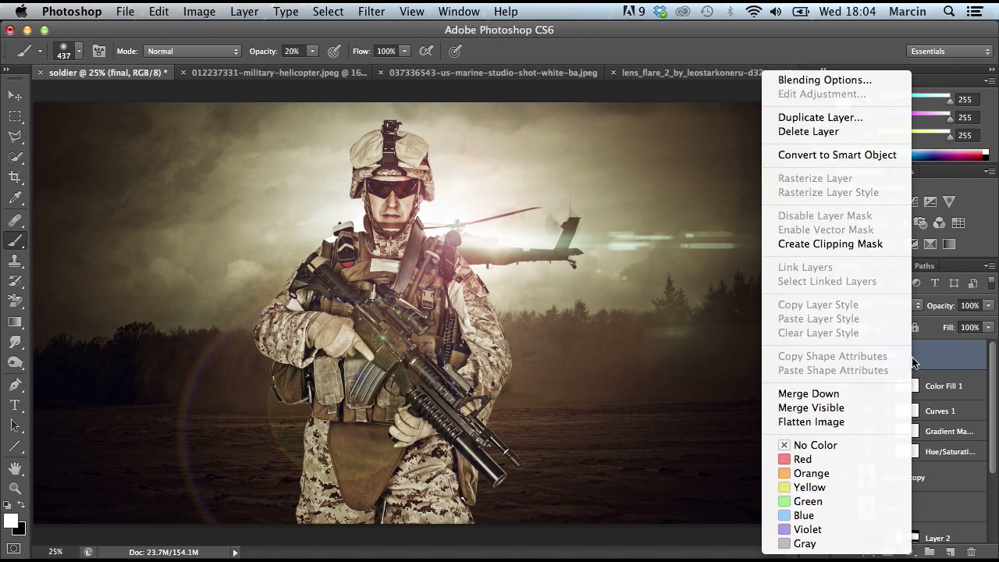
pyautogui.click(820, 155)
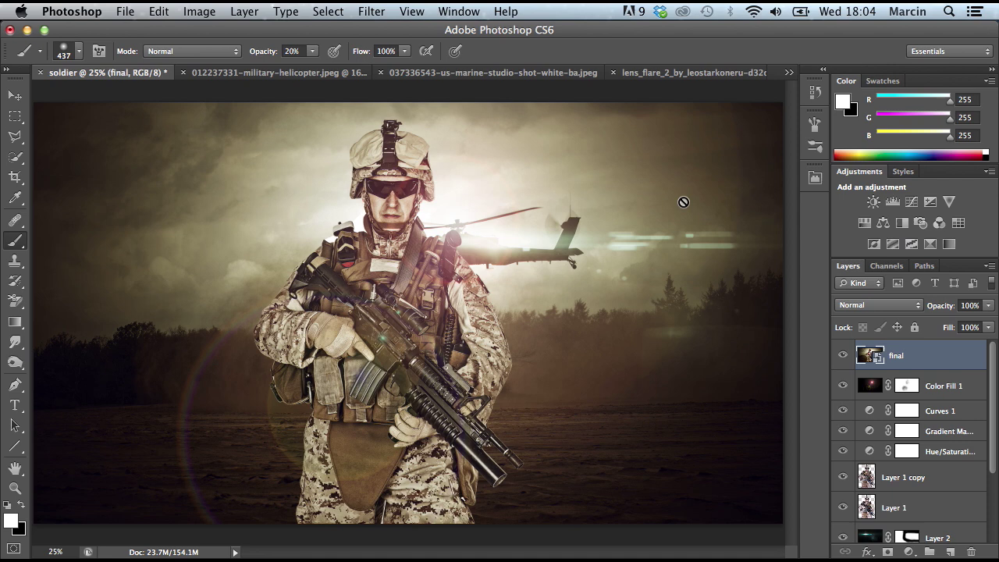
pyautogui.click(452, 11)
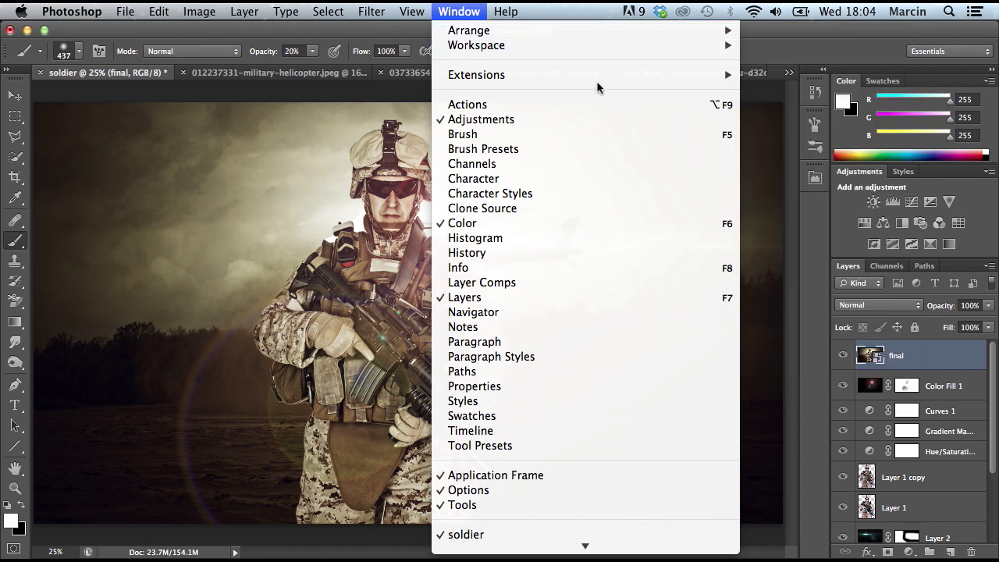
# Step: Launch Perfect Effects 8 from the onOne extension panel on the 'final' layer
pyautogui.moveTo(598, 82)
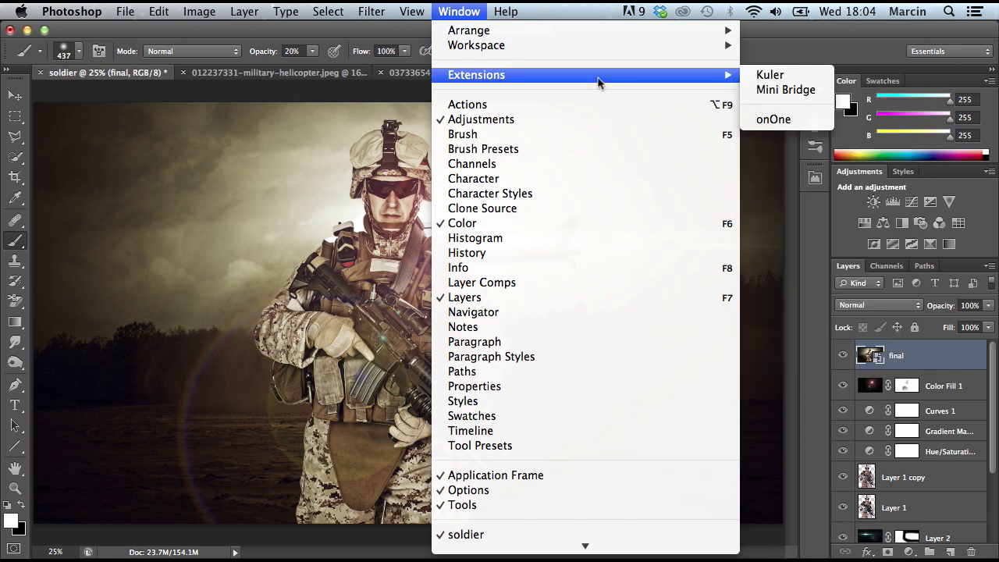
pyautogui.click(768, 121)
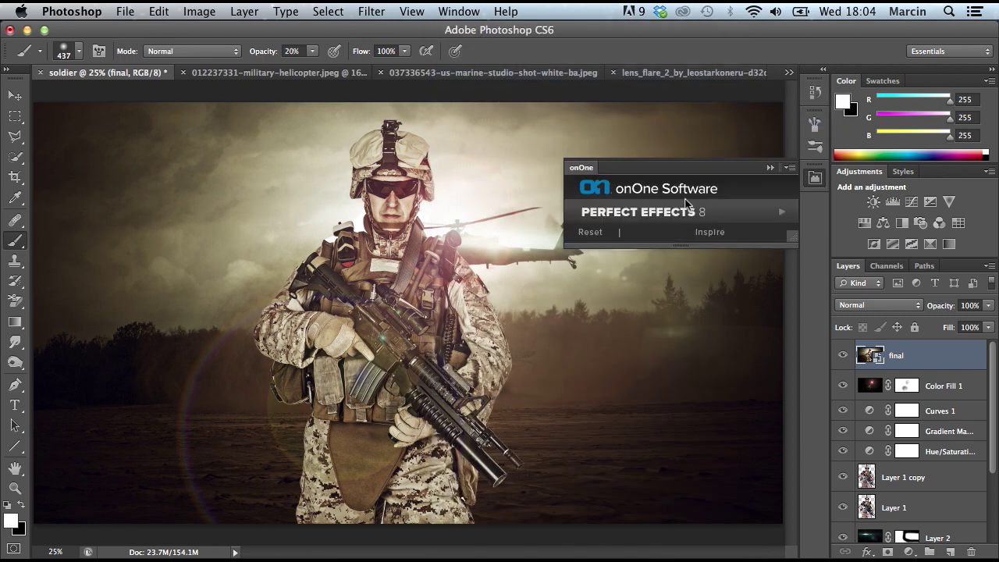
pyautogui.click(672, 211)
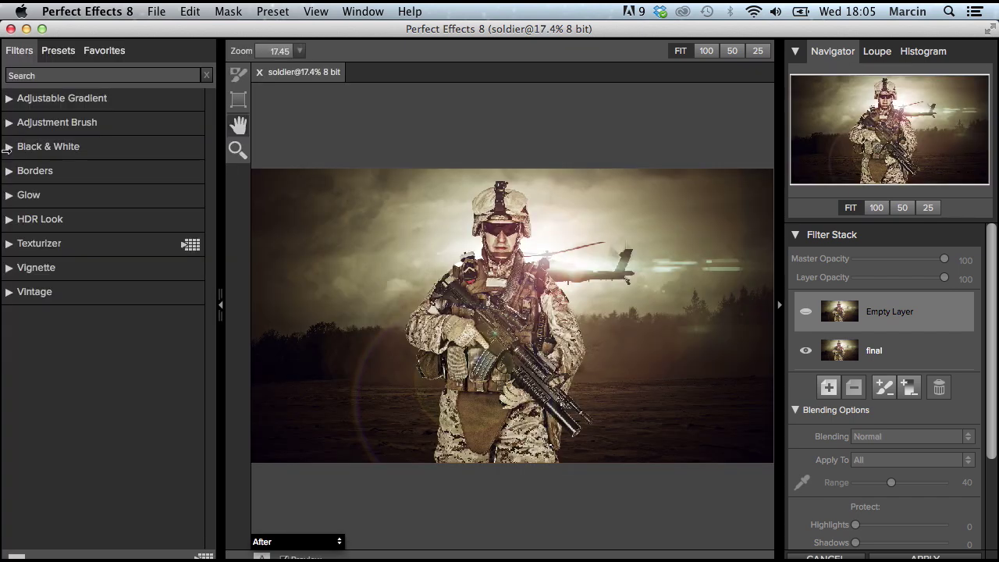
# Step: Apply the Warmer adjustable gradient, widen its feather to 45, and set master opacity to 85
pyautogui.click(9, 99)
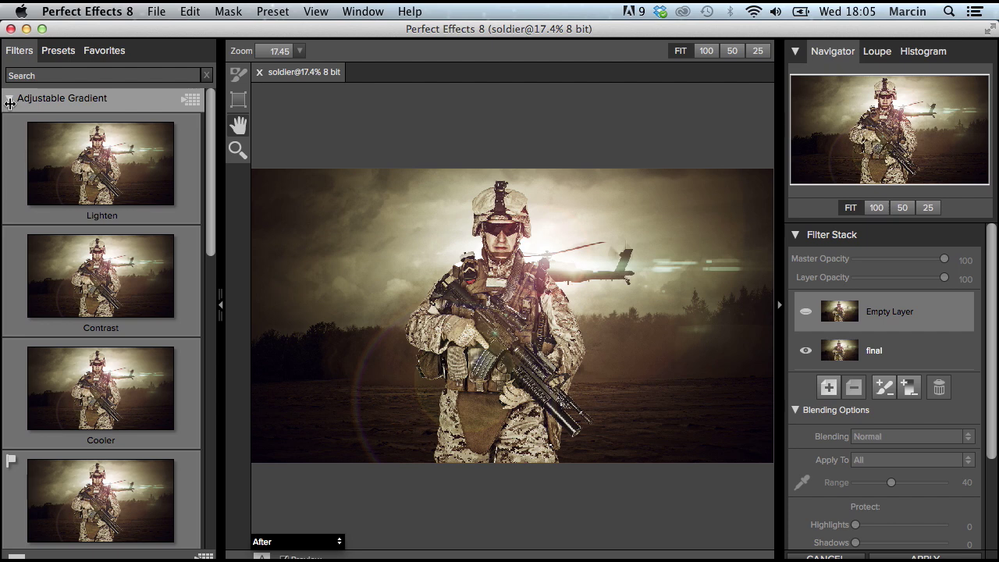
pyautogui.moveTo(206, 187); pyautogui.dragTo(219, 434)
pyautogui.click(86, 403)
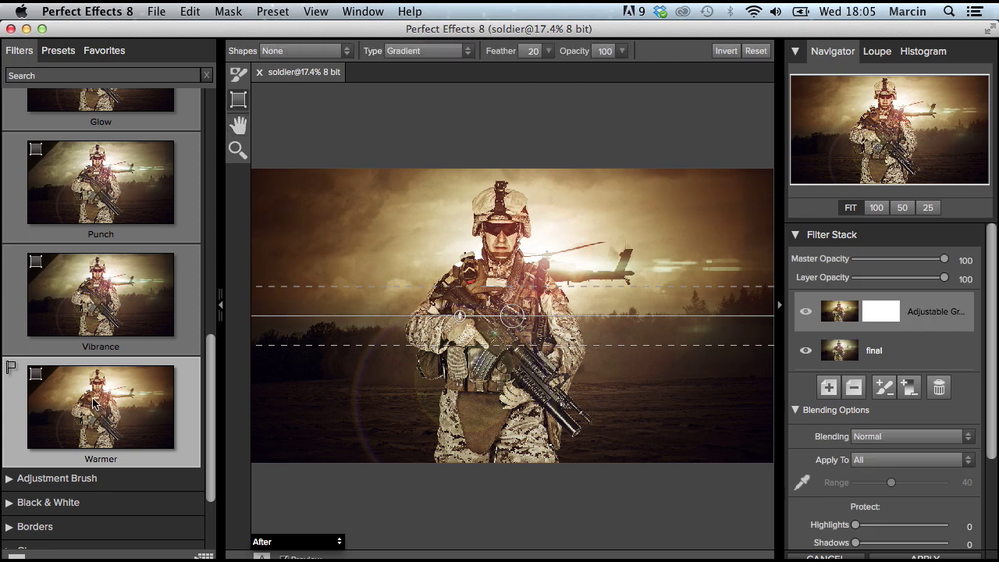
pyautogui.moveTo(504, 288); pyautogui.dragTo(498, 251)
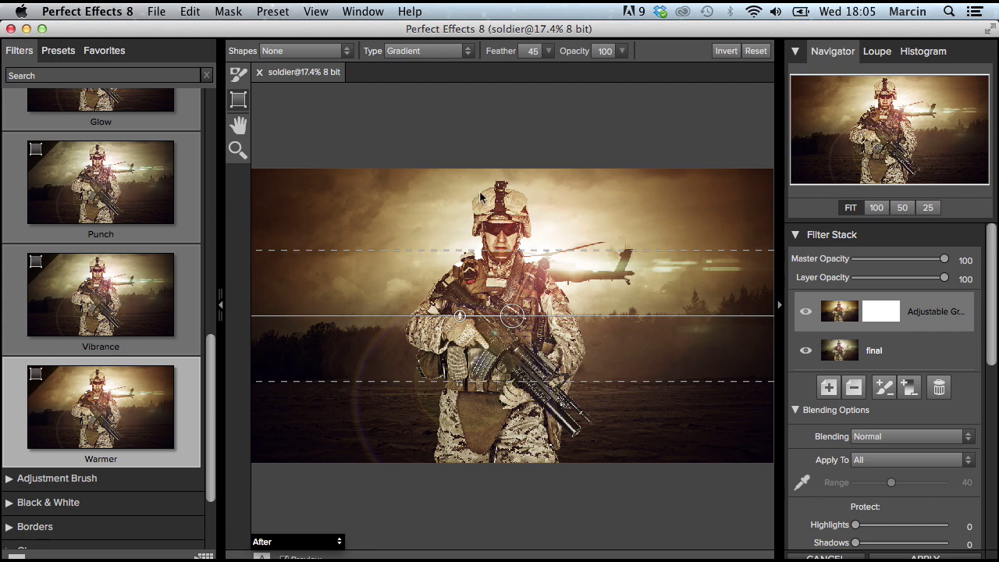
pyautogui.click(934, 258)
pyautogui.moveTo(934, 259); pyautogui.dragTo(931, 264)
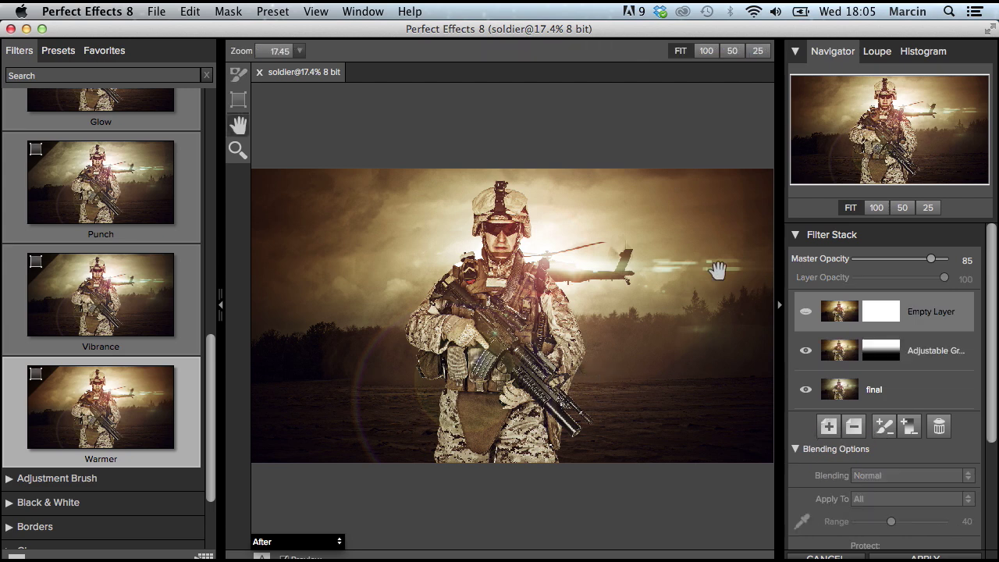
pyautogui.scroll(-5, 213, 380)
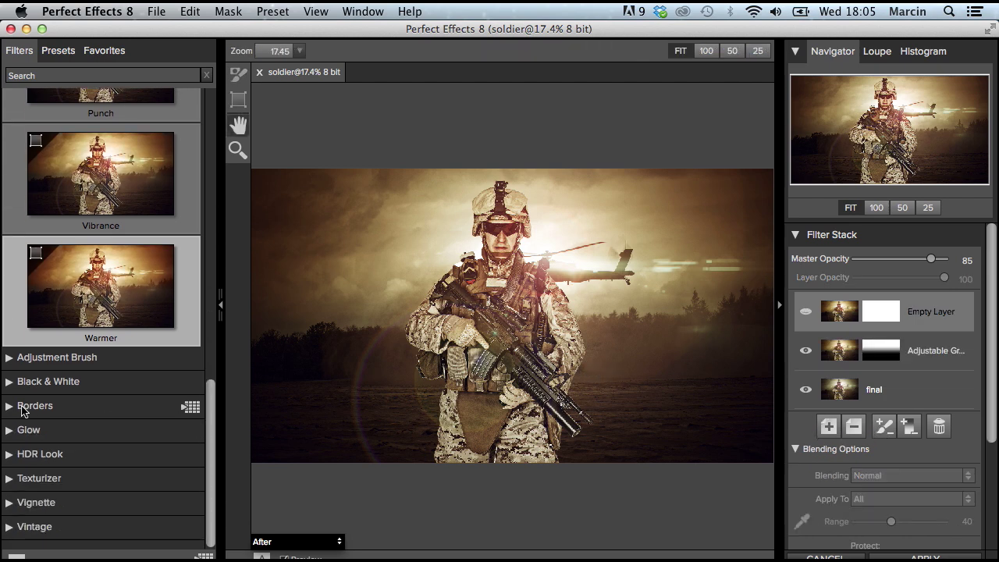
# Step: Add the Normal Glow preset above the gradient and set its master opacity to 75
pyautogui.click(9, 432)
pyautogui.scroll(-10, 78, 394)
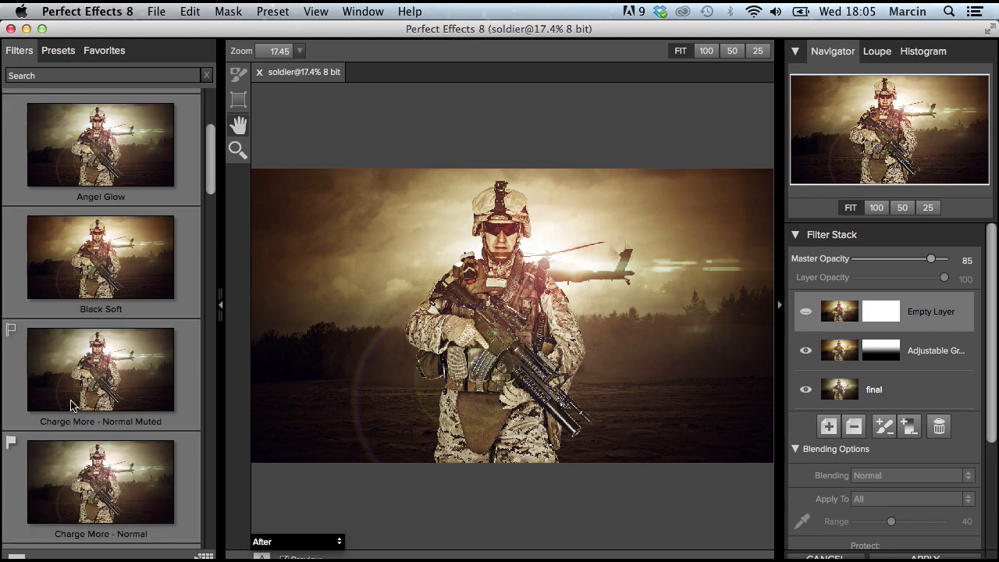
pyautogui.scroll(-15, 78, 400)
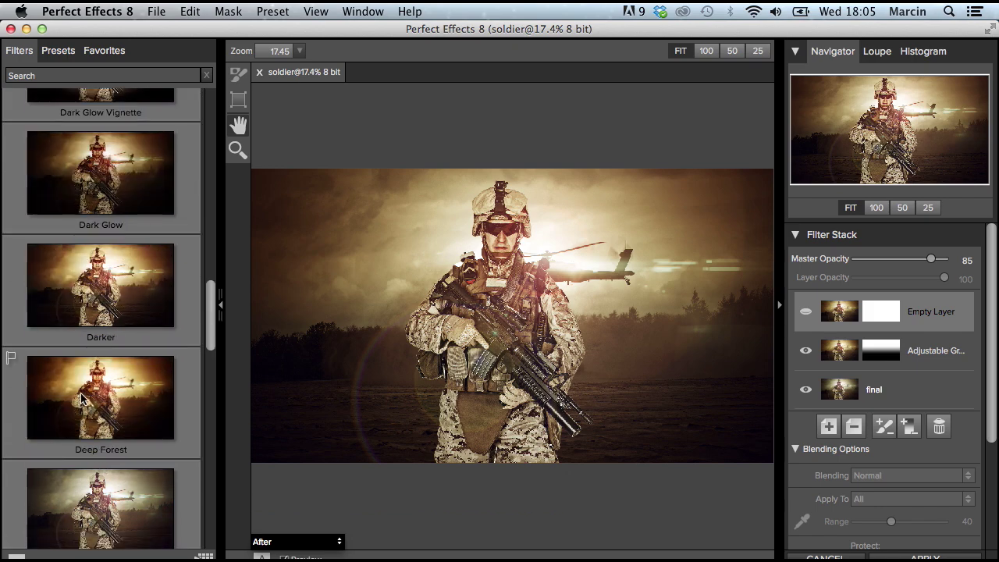
pyautogui.scroll(10, 99, 386)
pyautogui.scroll(10, 99, 386)
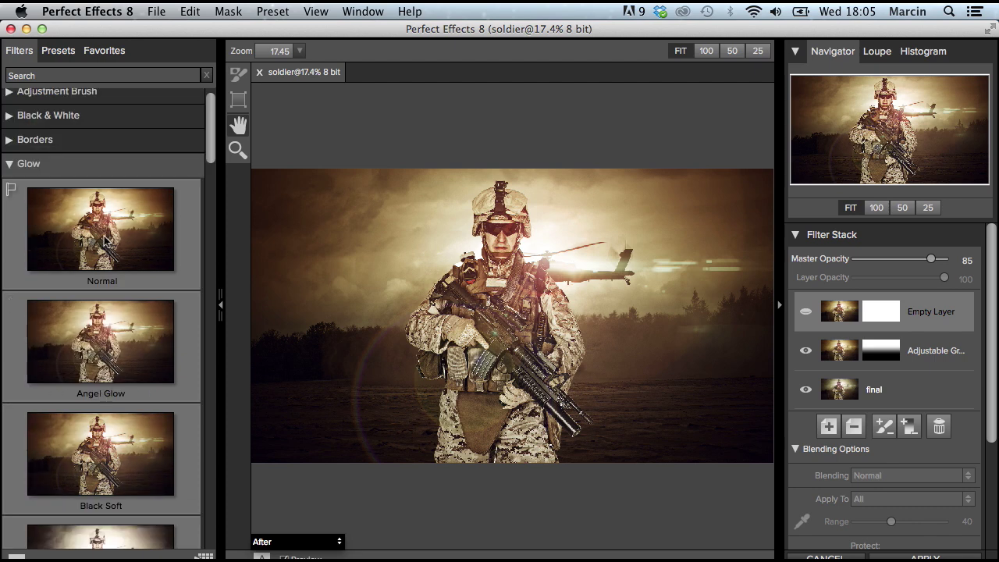
pyautogui.click(102, 352)
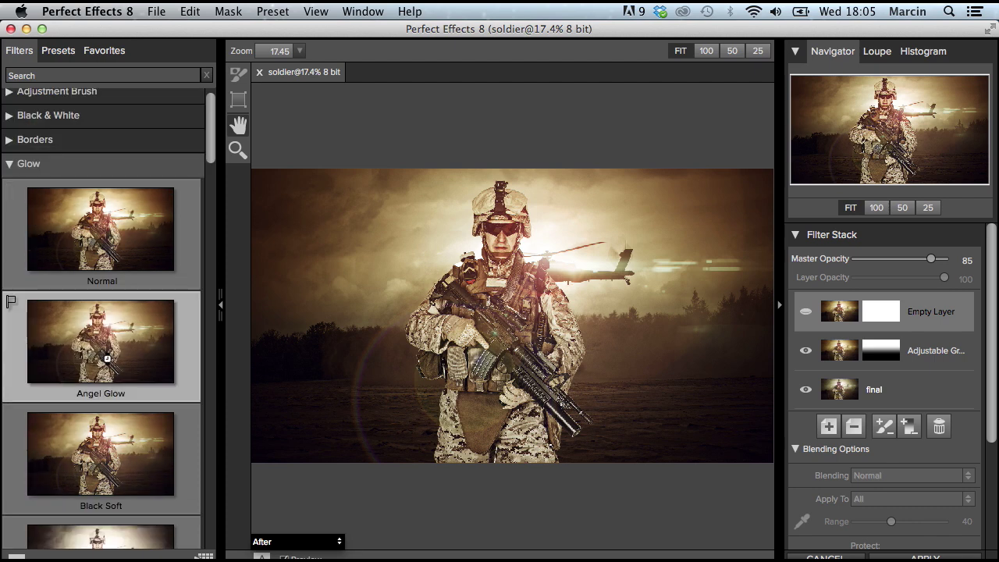
pyautogui.click(107, 244)
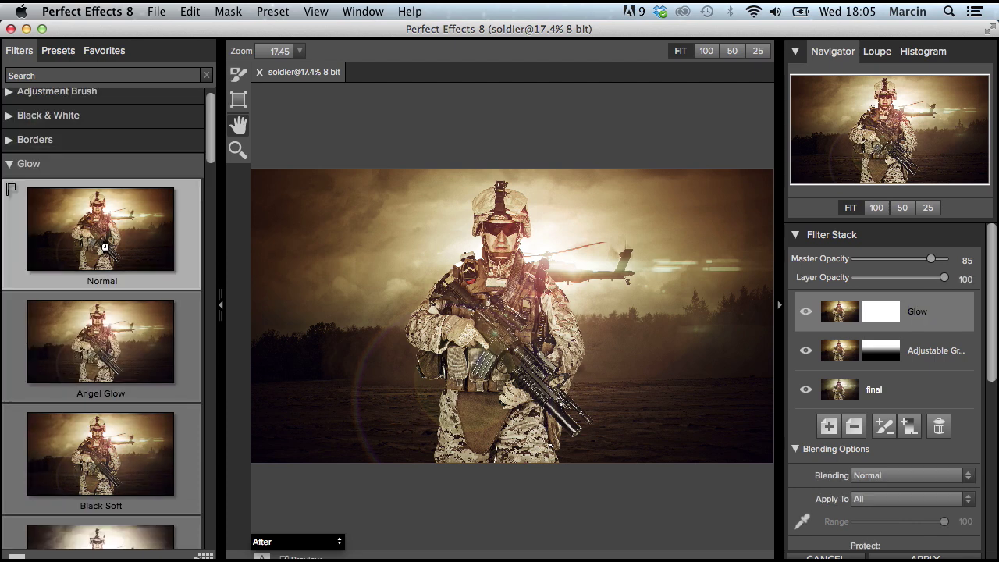
pyautogui.click(919, 262)
pyautogui.moveTo(919, 261); pyautogui.dragTo(923, 260)
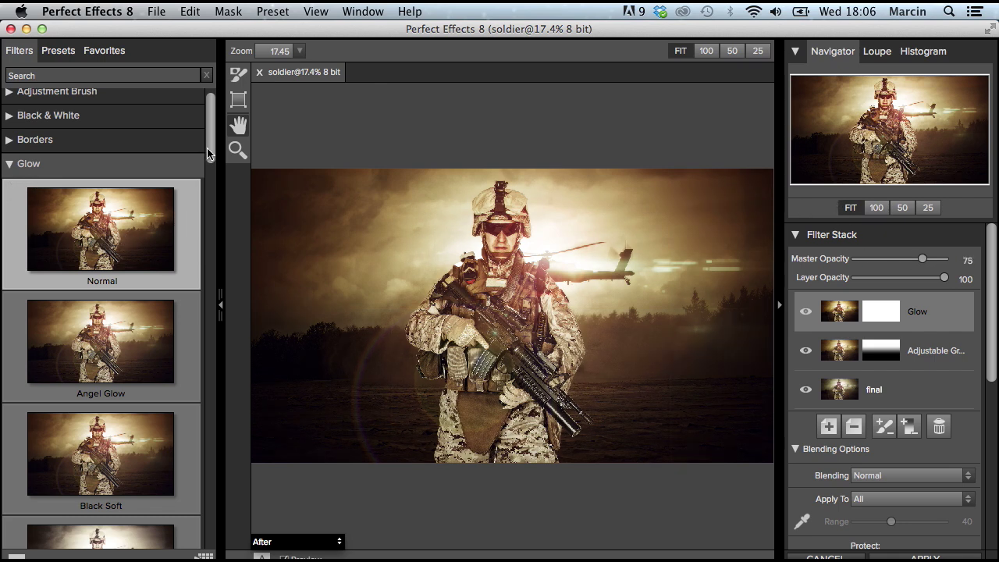
pyautogui.moveTo(210, 154); pyautogui.dragTo(239, 539)
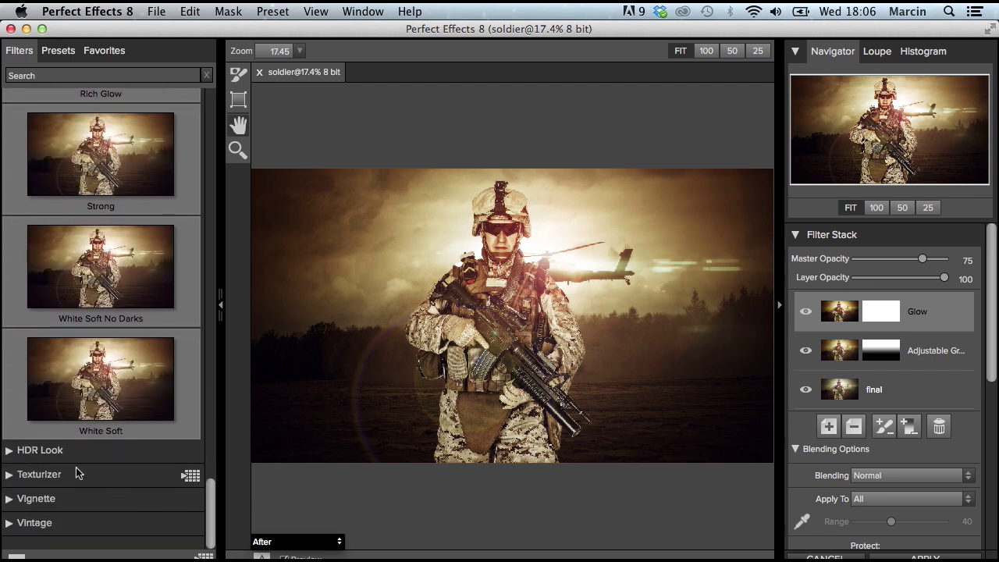
pyautogui.click(12, 451)
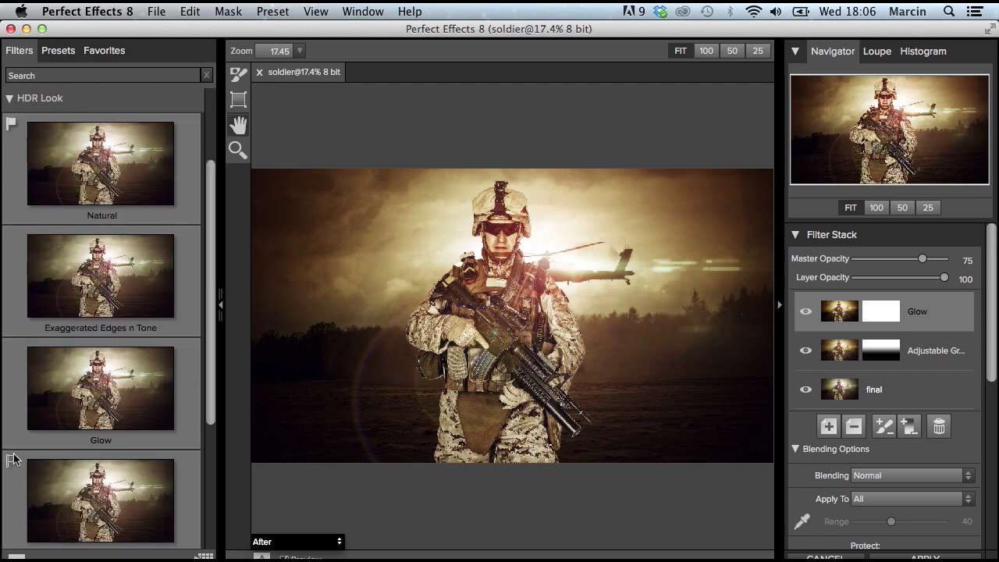
# Step: Add a Natural HDR Look layer at master opacity 58 and apply the effects back to Photoshop
pyautogui.click(828, 426)
pyautogui.click(124, 179)
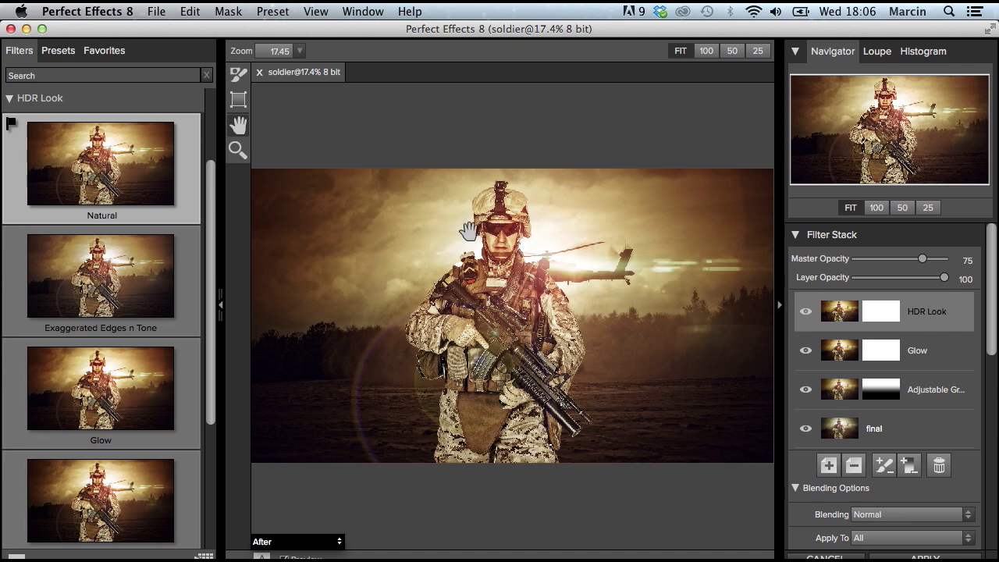
pyautogui.moveTo(896, 264); pyautogui.dragTo(915, 262)
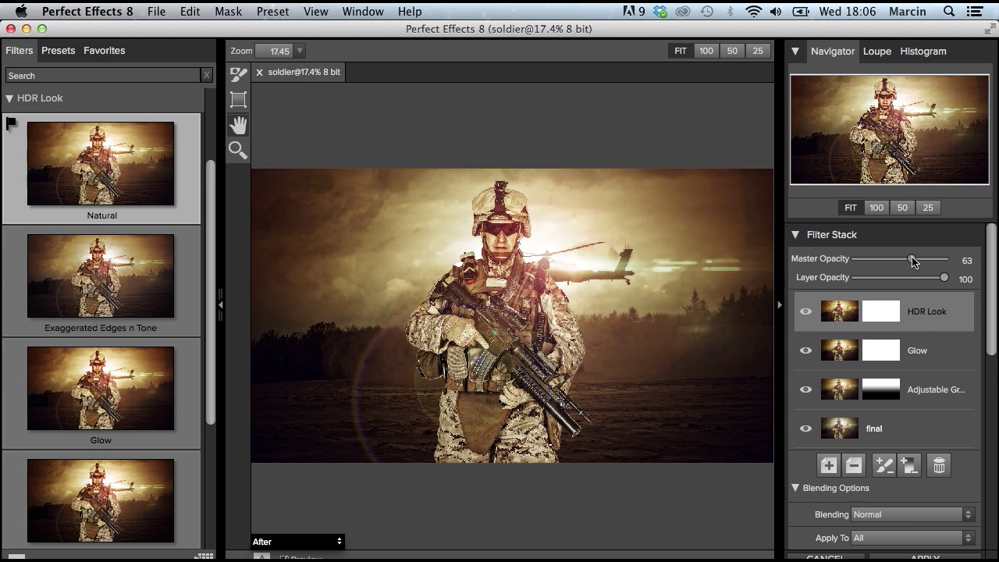
pyautogui.click(947, 555)
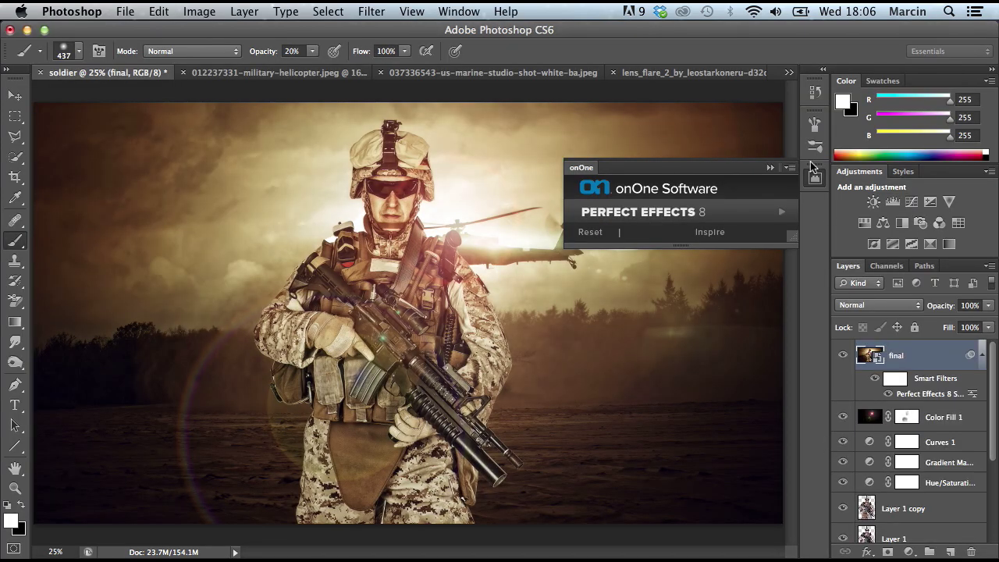
# Step: Collapse the onOne Software panel back to its dock icon
pyautogui.click(770, 167)
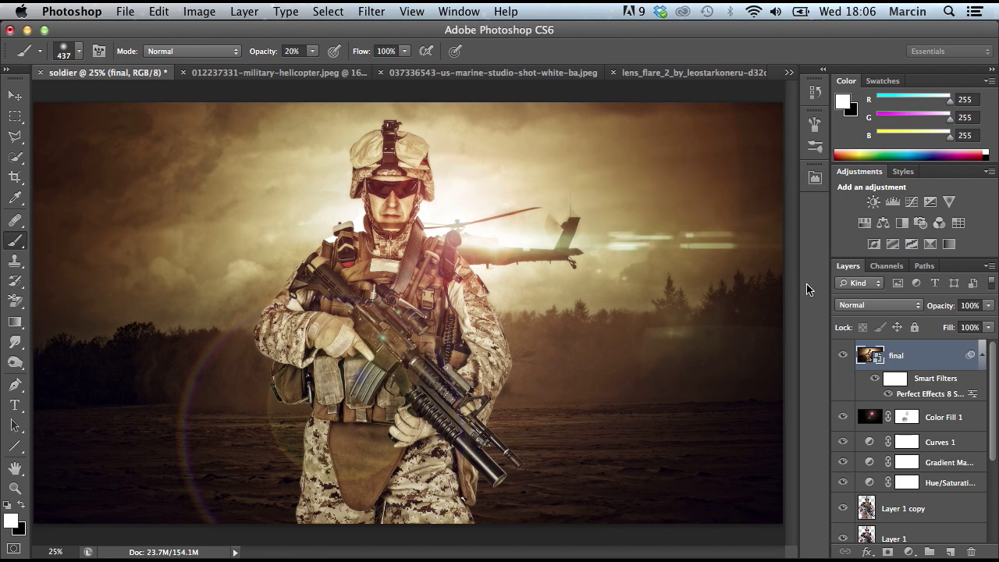